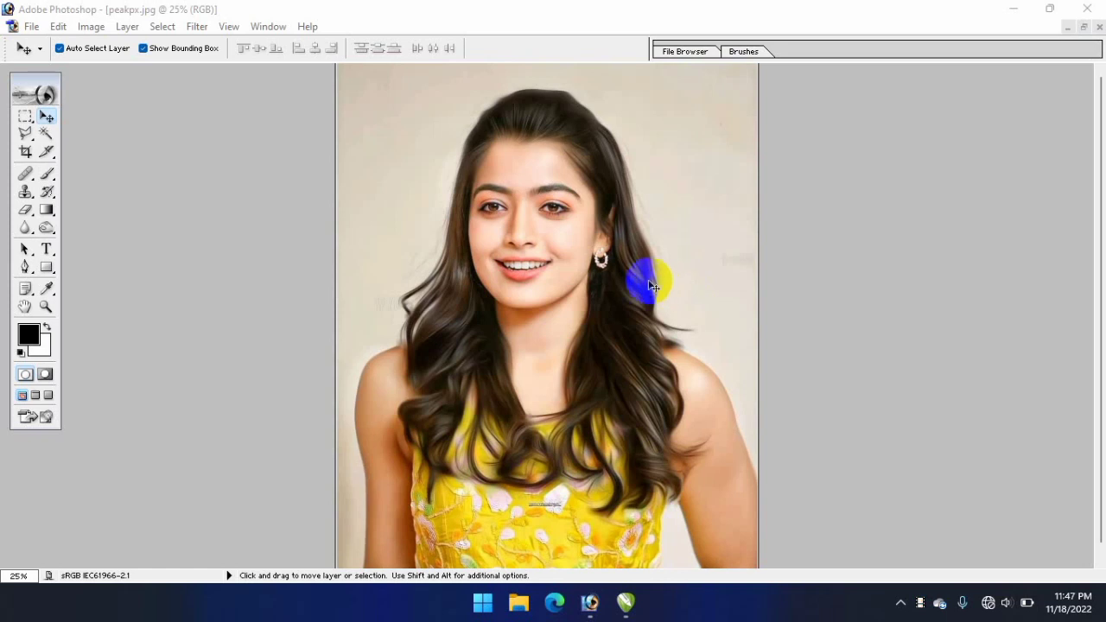
# Choose the Polygonal Lasso Tool and view the portrait at 50%.
pyautogui.click(606, 273)
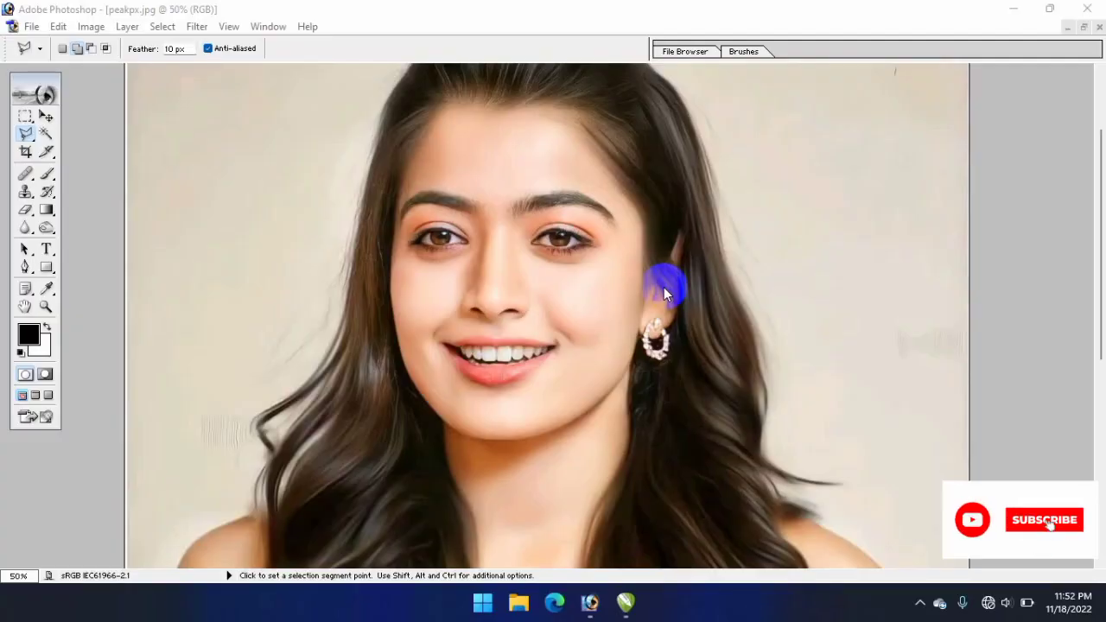
# Zoom the portrait to 100% and pan to show the hairline and forehead.
pyautogui.scroll(2, 512, 288)
pyautogui.scroll(2, 512, 283)
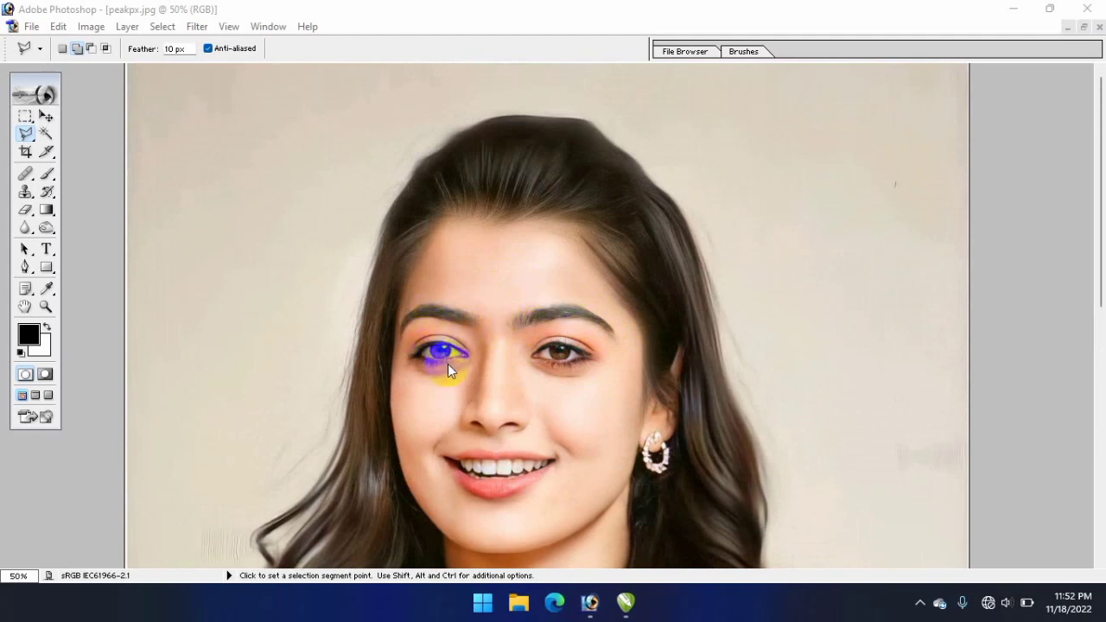
pyautogui.press('space')
pyautogui.scroll(-3, 450, 350)
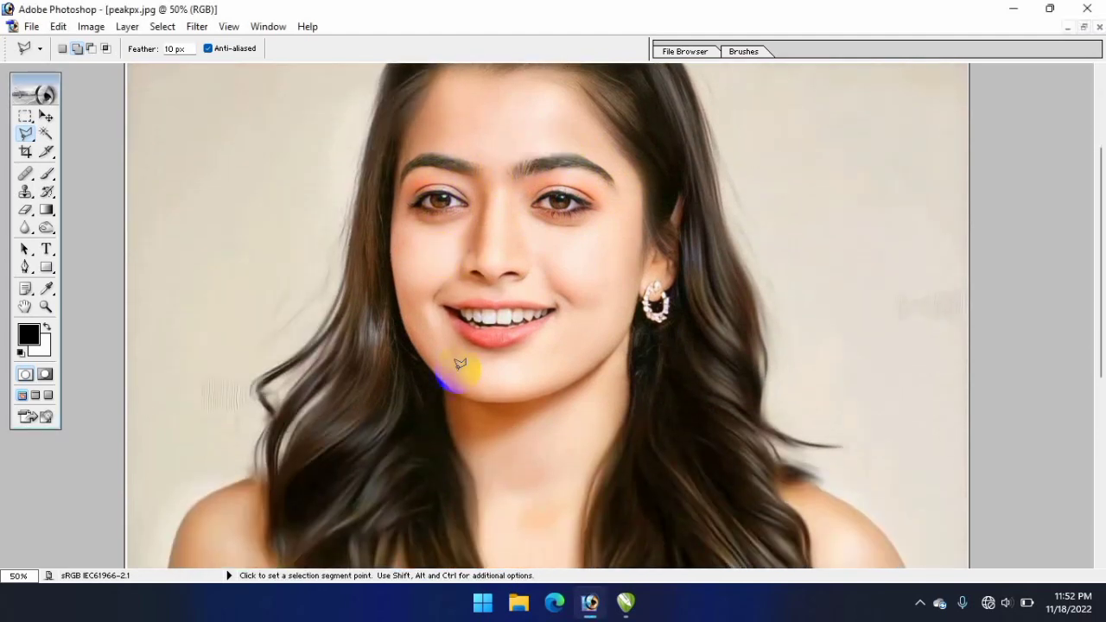
pyautogui.scroll(2, 440, 286)
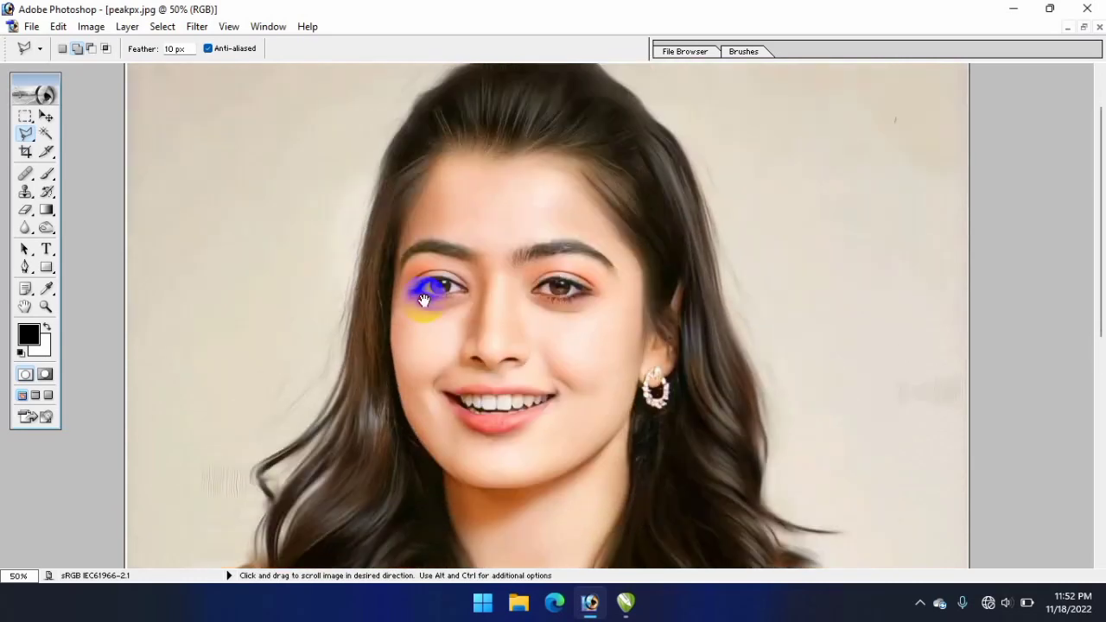
pyautogui.scroll(1, 371, 328)
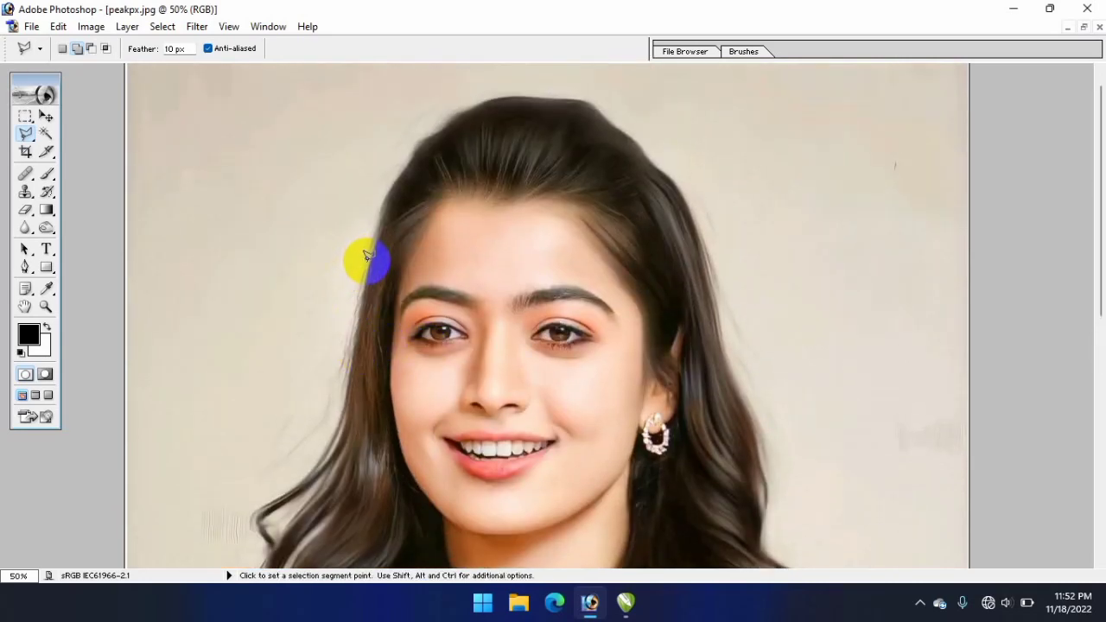
pyautogui.hotkey('ctrl', '+')
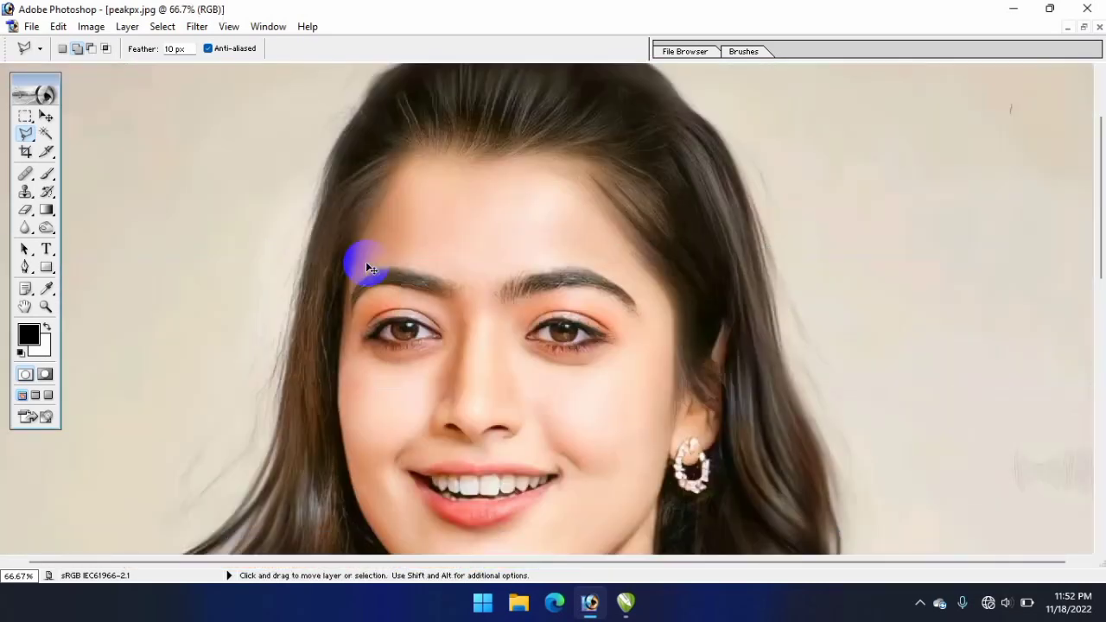
pyautogui.hotkey('ctrl', '+')
pyautogui.moveTo(445, 188)
pyautogui.mouseDown()
pyautogui.moveTo(382, 294)
pyautogui.moveTo(358, 259)
pyautogui.moveTo(308, 286)
pyautogui.moveTo(350, 275)
pyautogui.mouseUp()
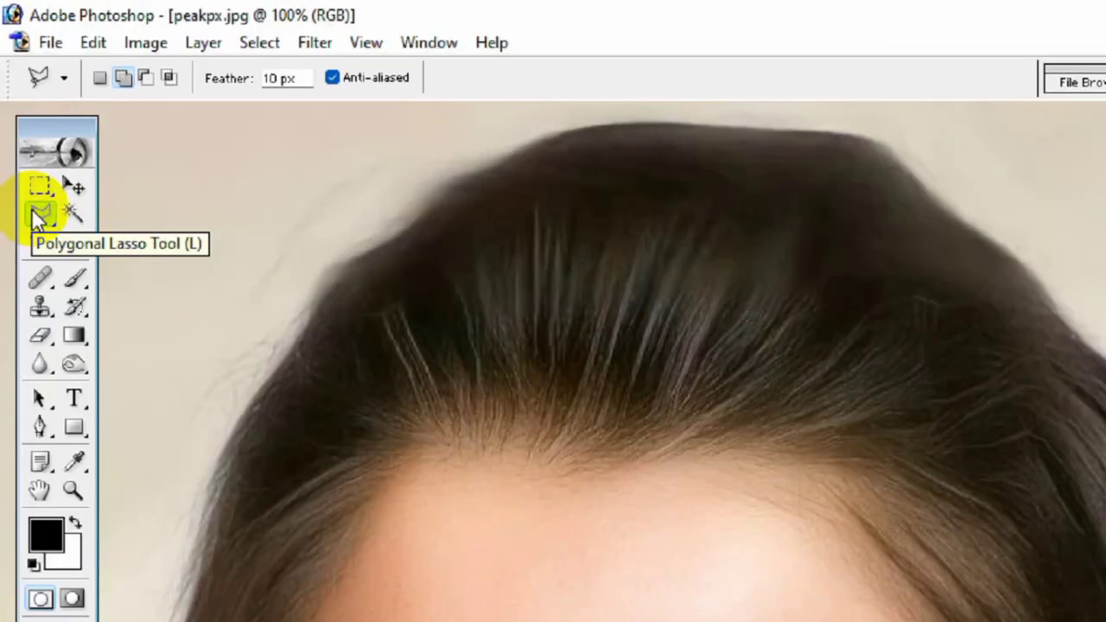
# Set the Polygonal Lasso to a 10 px feather in Add to selection mode.
pyautogui.click(24, 135)
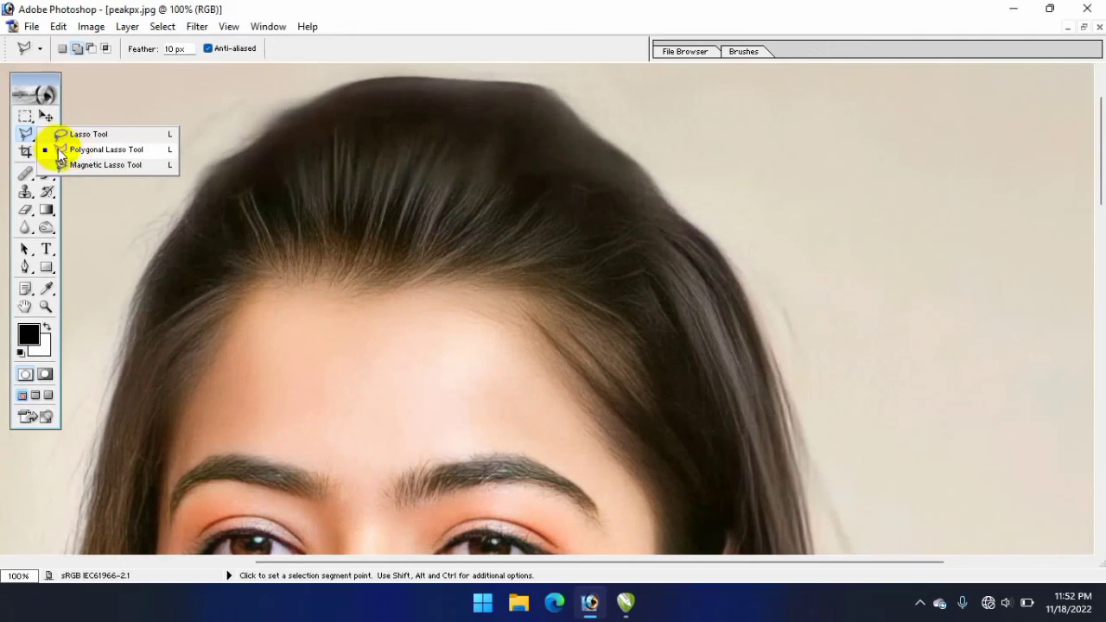
pyautogui.click(74, 152)
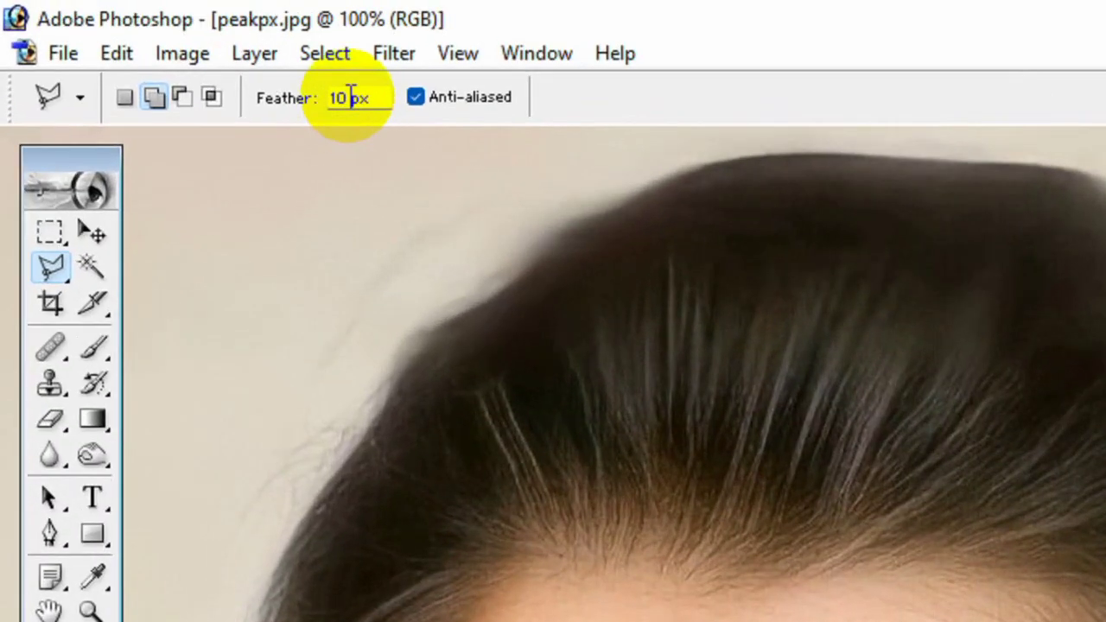
pyautogui.moveTo(171, 49); pyautogui.dragTo(156, 48)
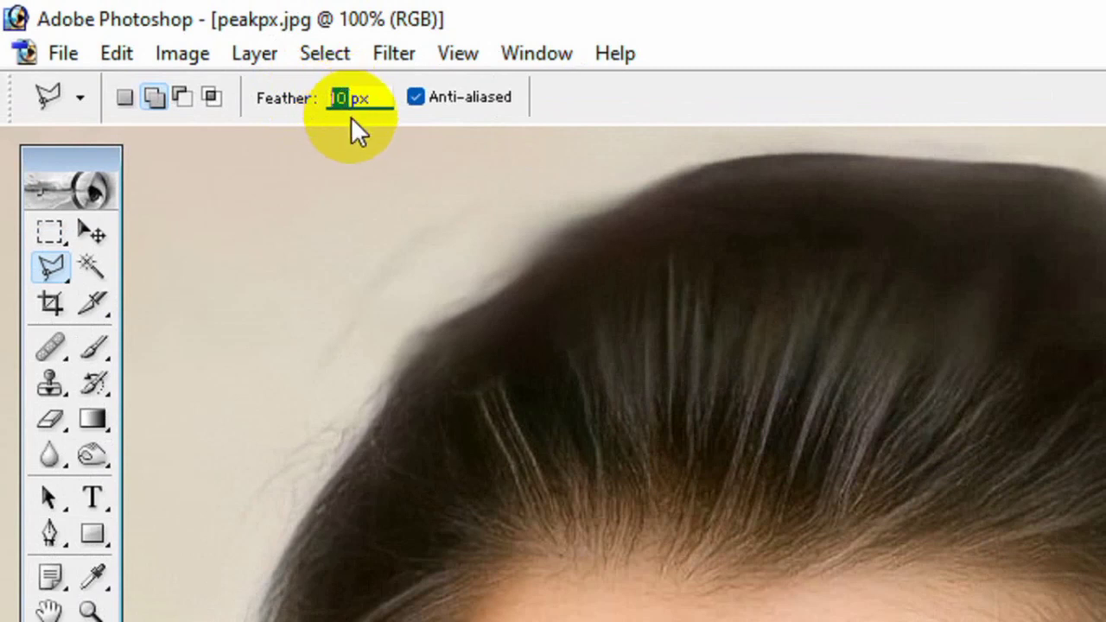
pyautogui.click(154, 95)
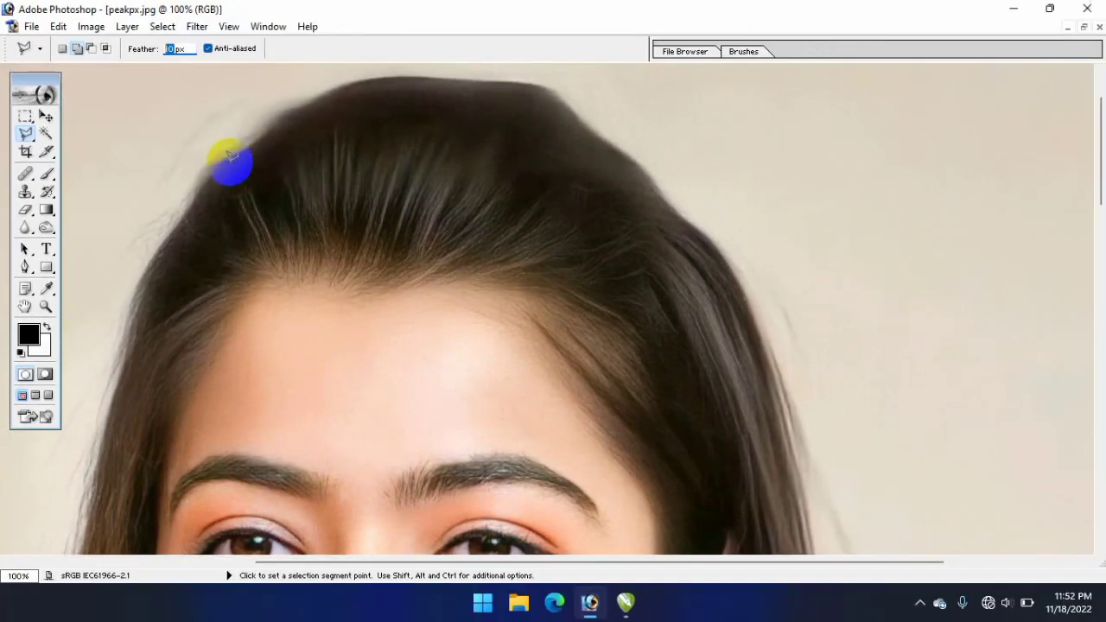
# Start the outline at the left hairline, tracing over the crown and down the right edge.
pyautogui.click(230, 160)
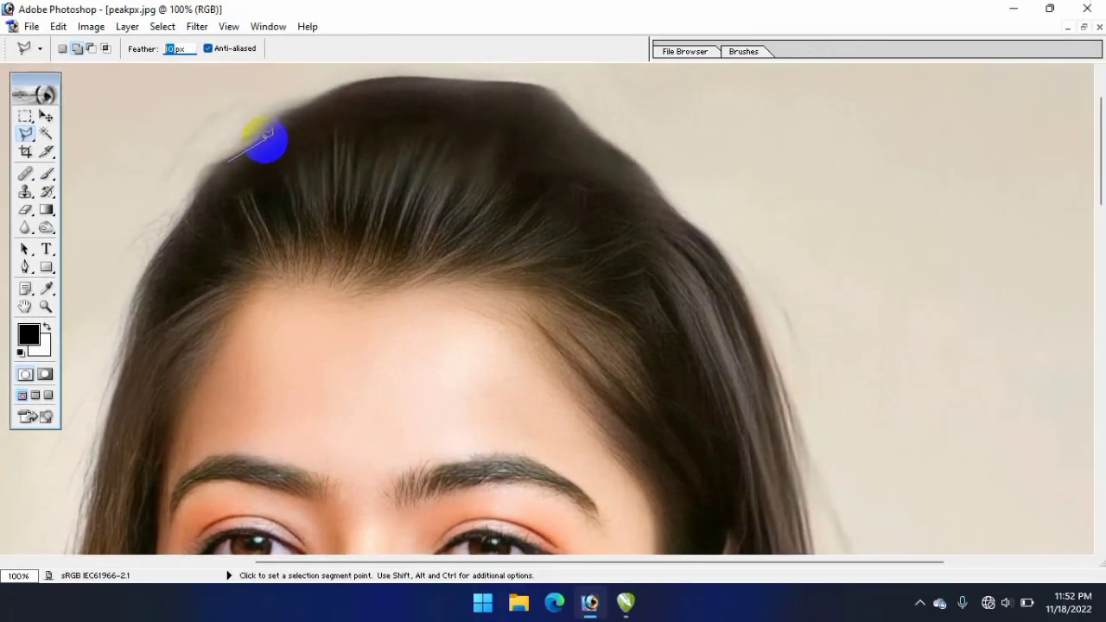
pyautogui.click(308, 108)
pyautogui.click(368, 87)
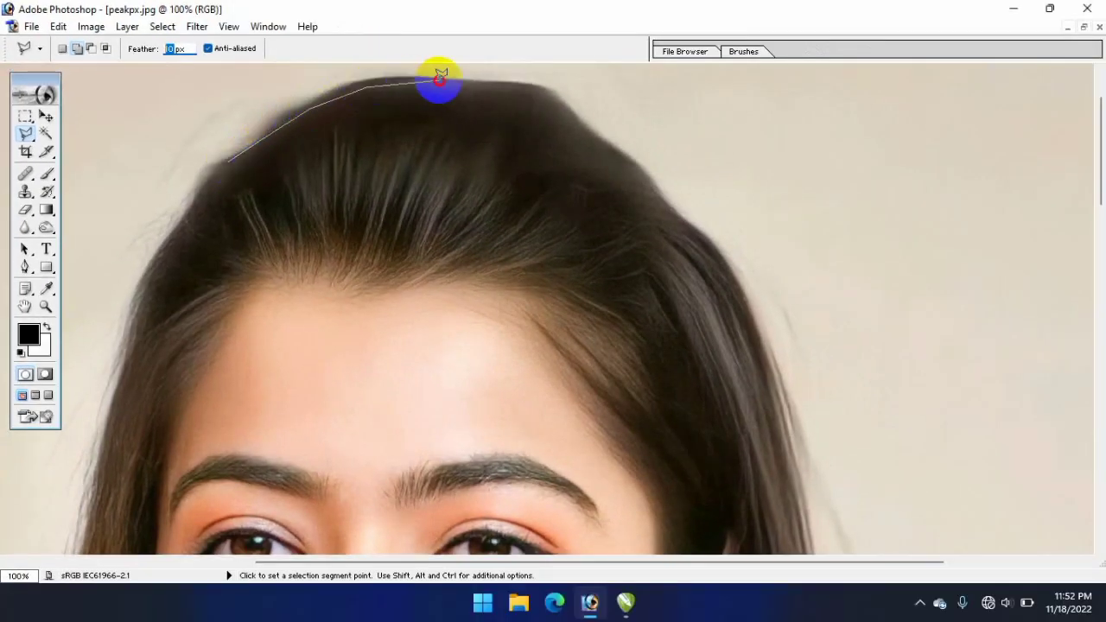
pyautogui.click(437, 81)
pyautogui.click(498, 87)
pyautogui.click(551, 107)
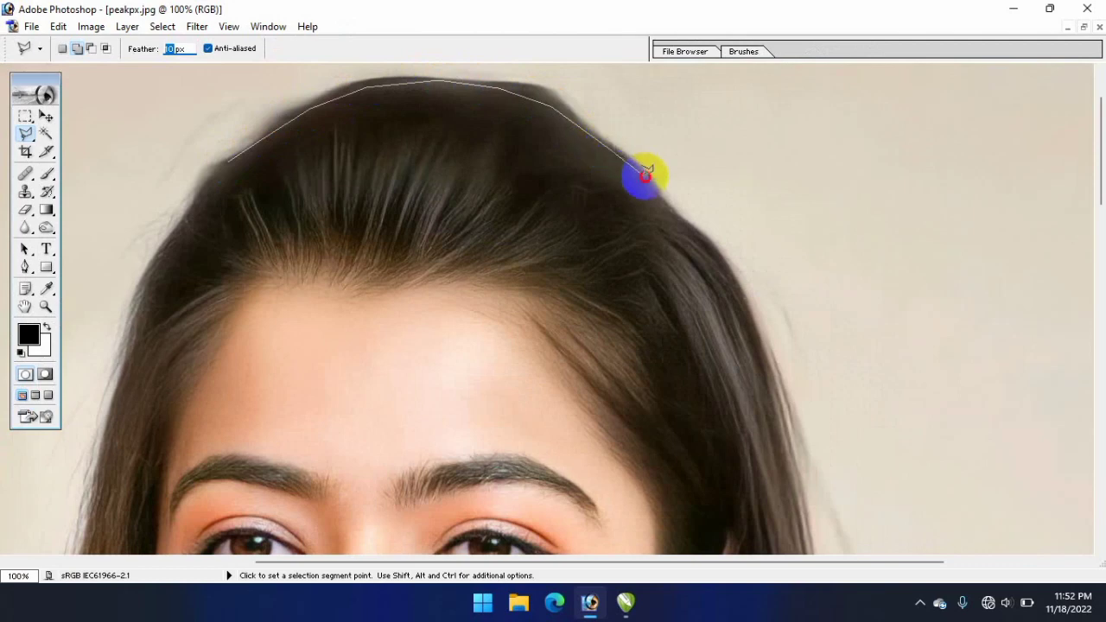
pyautogui.click(645, 177)
pyautogui.click(674, 218)
pyautogui.click(725, 266)
pyautogui.click(759, 332)
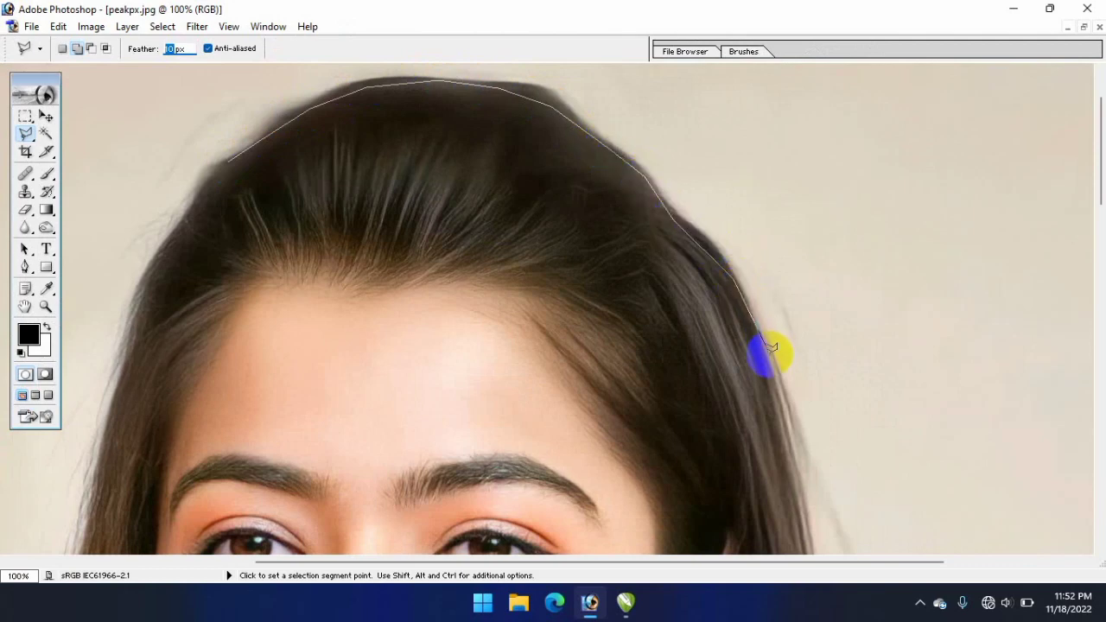
# Extend the outline past the earring, out to the stray strand's tip and back.
pyautogui.scroll(-5, 788, 380)
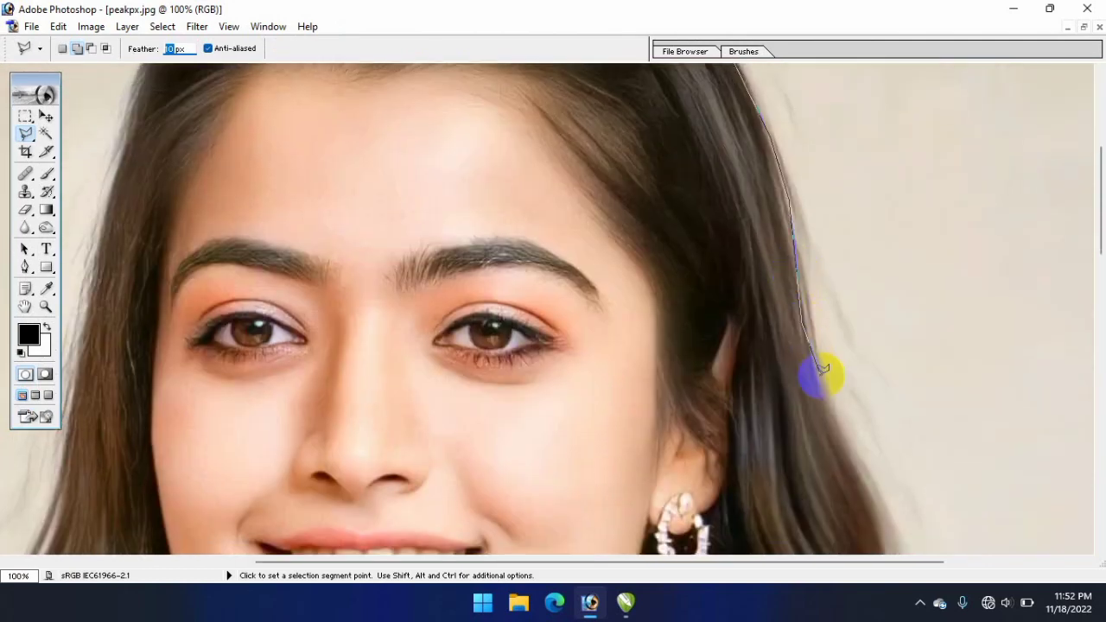
pyautogui.moveTo(836, 448); pyautogui.dragTo(799, 288)
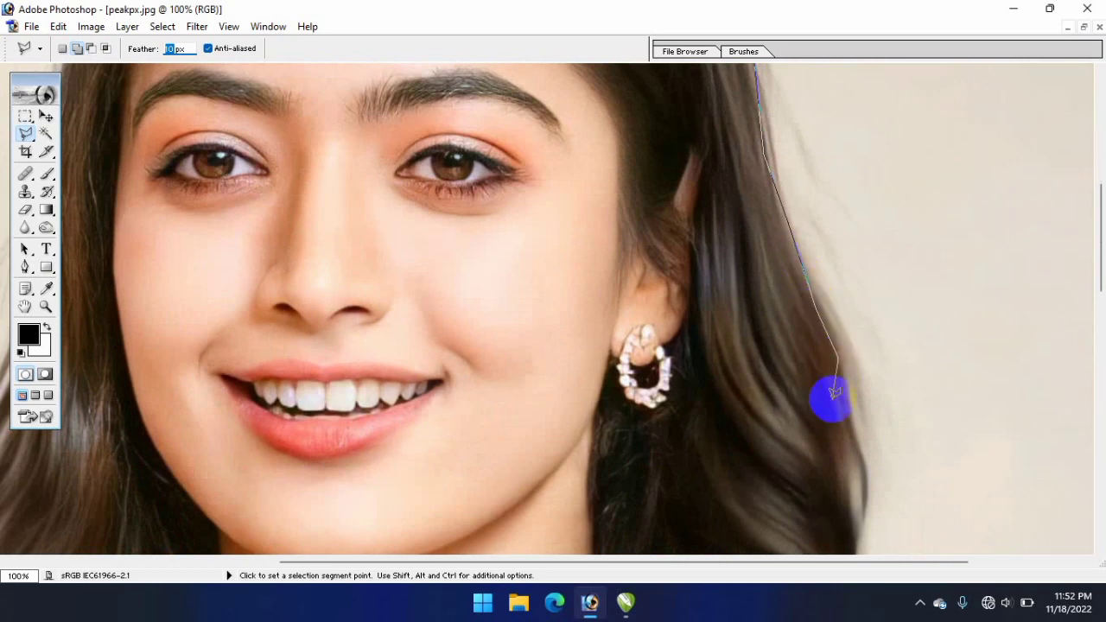
pyautogui.moveTo(839, 444); pyautogui.dragTo(821, 301)
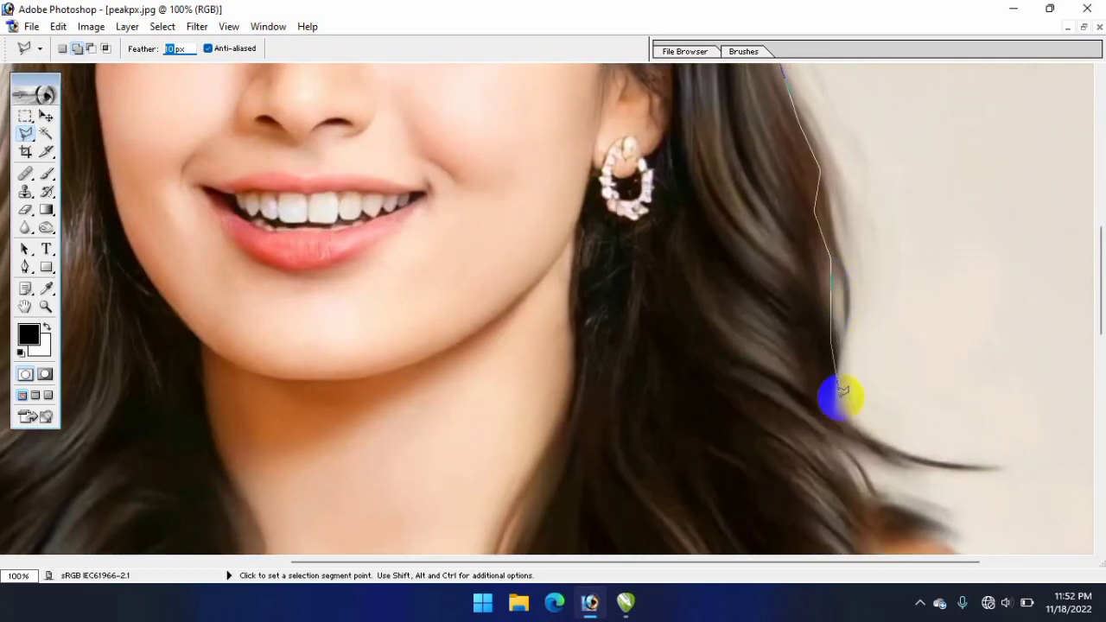
pyautogui.click(859, 435)
pyautogui.moveTo(959, 463); pyautogui.dragTo(876, 303)
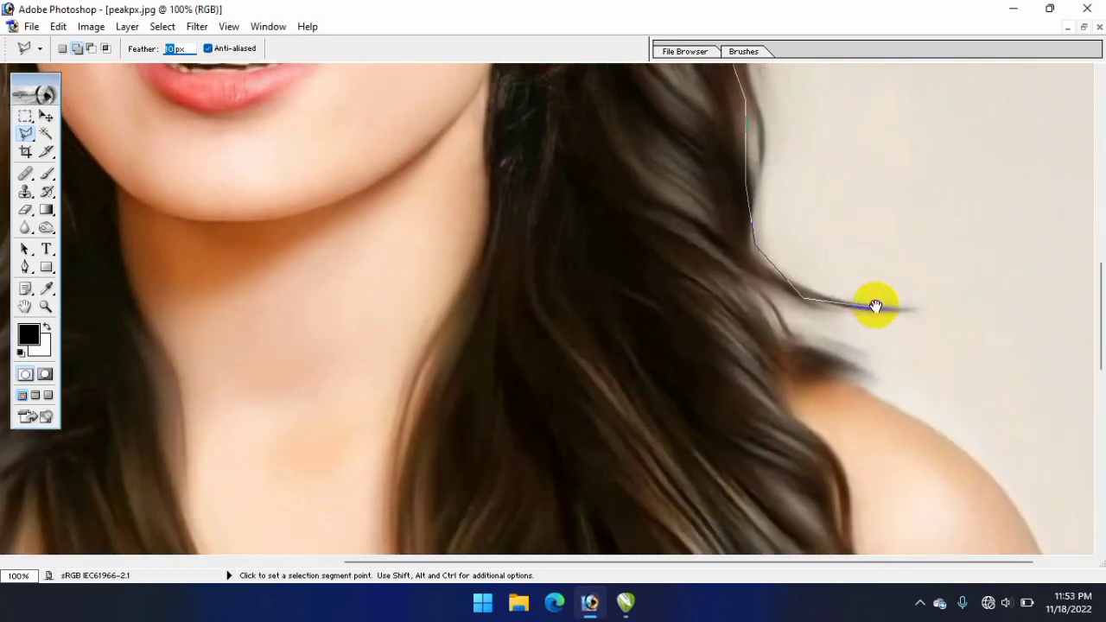
pyautogui.click(901, 302)
pyautogui.click(818, 298)
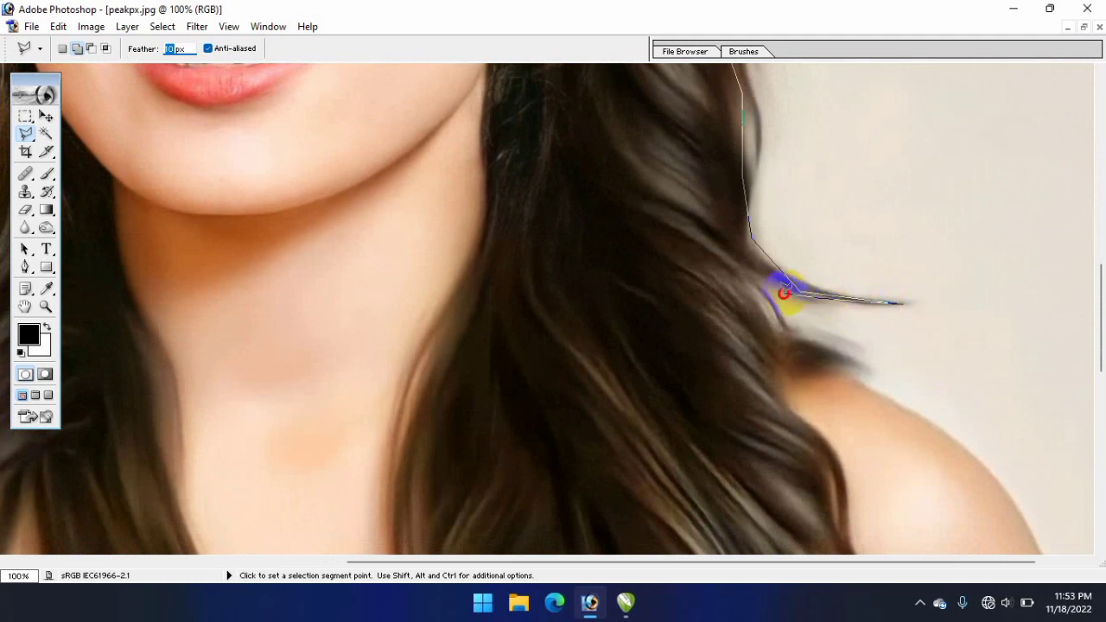
pyautogui.click(786, 341)
pyautogui.click(852, 341)
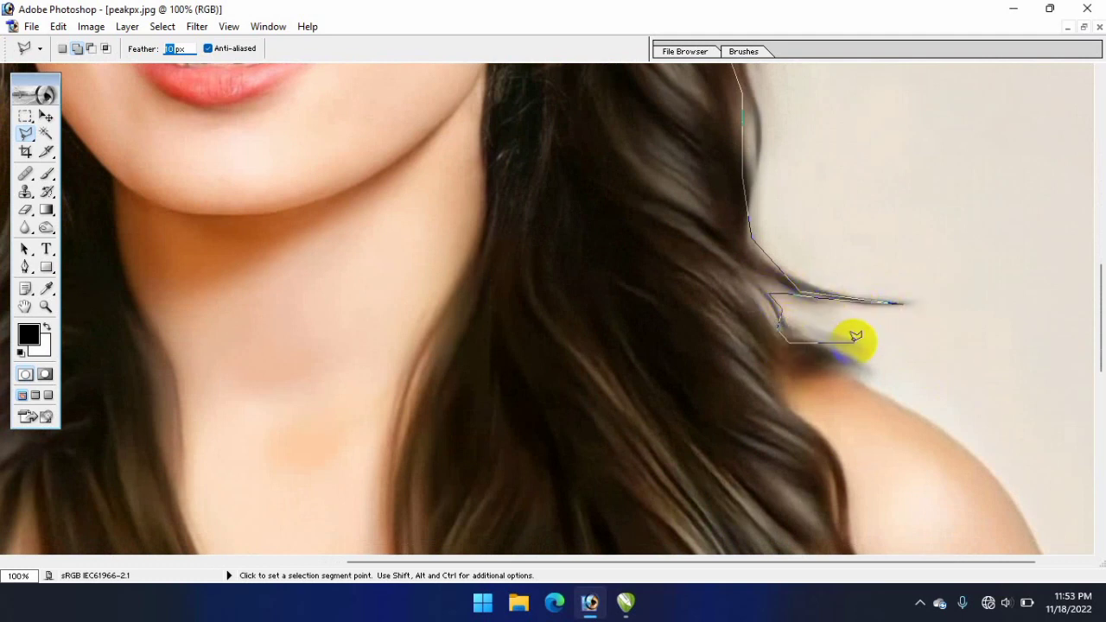
# Continue the outline down the hair edge over and past the shoulder.
pyautogui.moveTo(778, 356); pyautogui.dragTo(729, 233)
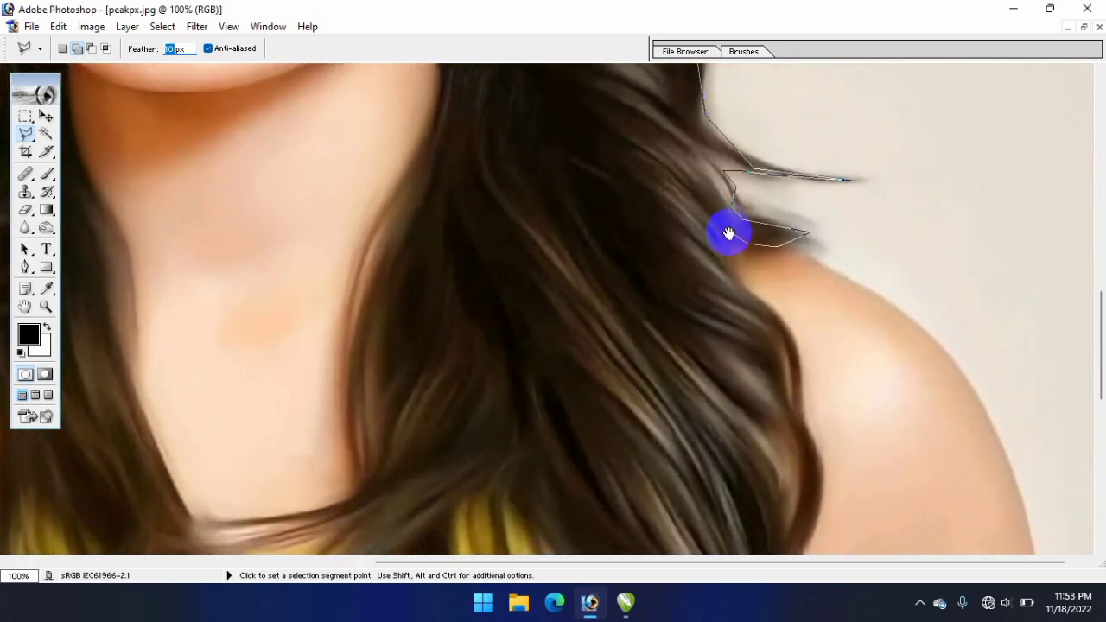
pyautogui.click(739, 276)
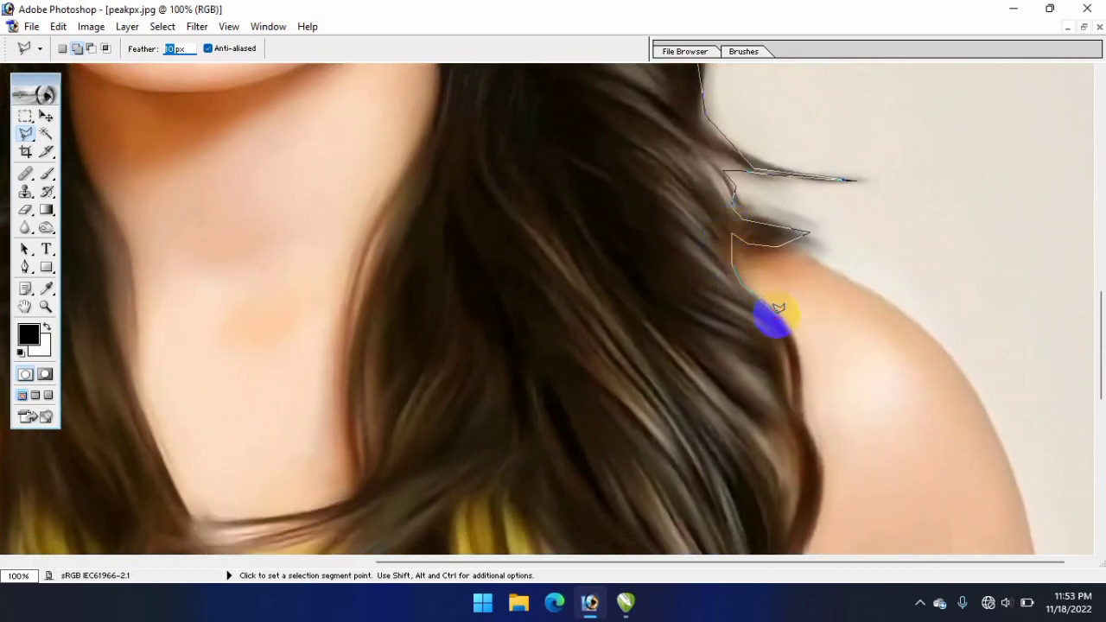
pyautogui.click(775, 312)
pyautogui.click(792, 363)
pyautogui.moveTo(792, 388); pyautogui.dragTo(782, 279)
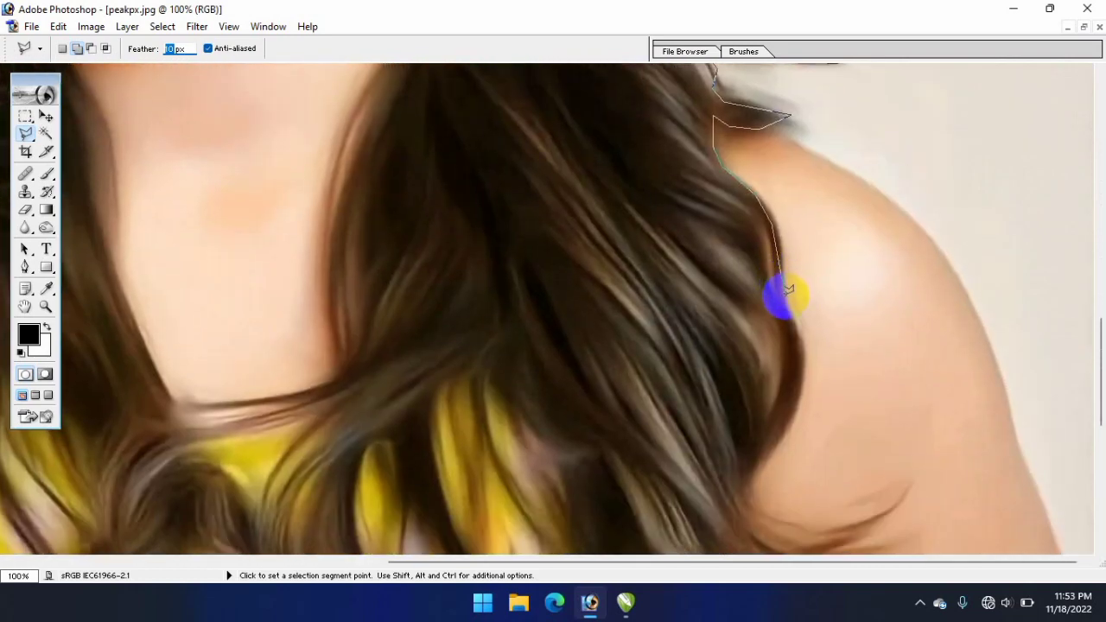
pyautogui.click(785, 294)
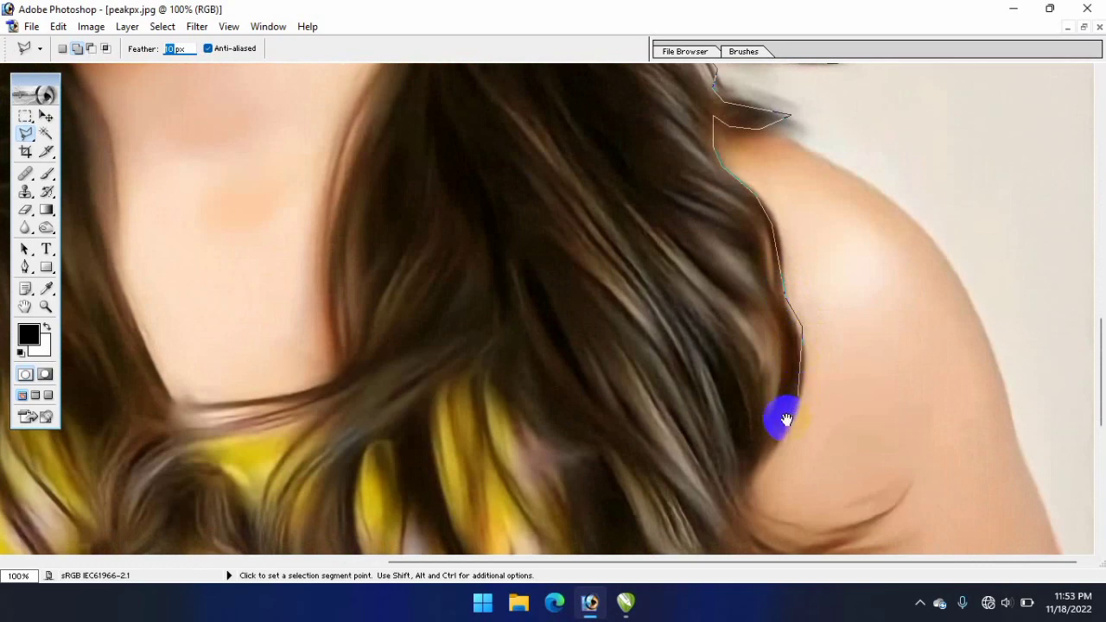
pyautogui.moveTo(786, 419); pyautogui.dragTo(798, 301)
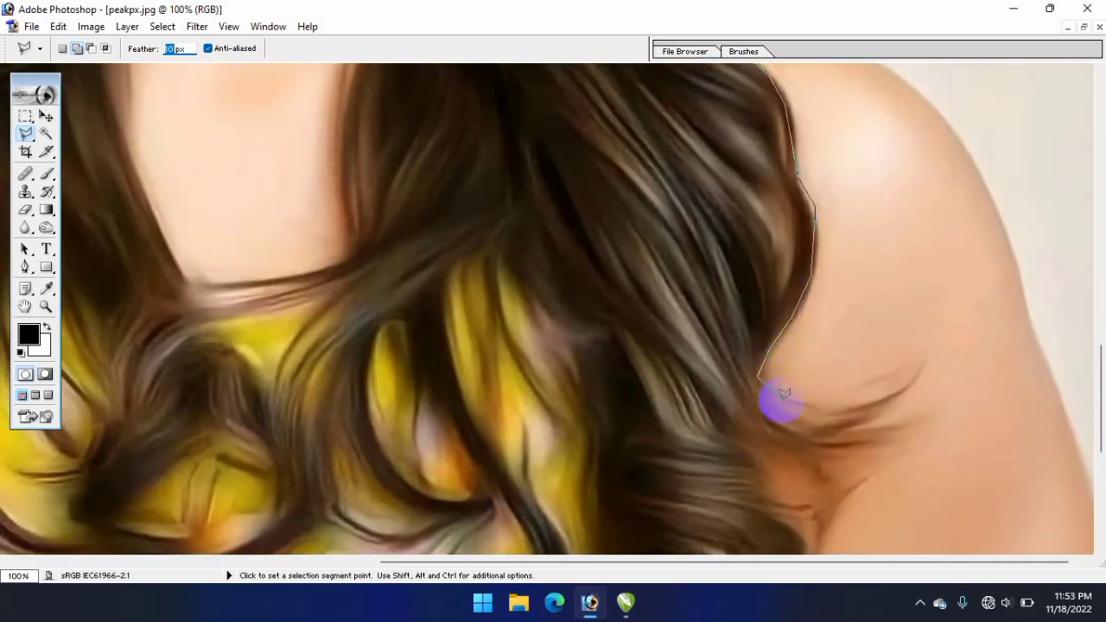
pyautogui.moveTo(772, 403); pyautogui.dragTo(750, 301)
# Trace the outline along the hair ends over the yellow top, around the curls leftward.
pyautogui.click(810, 294)
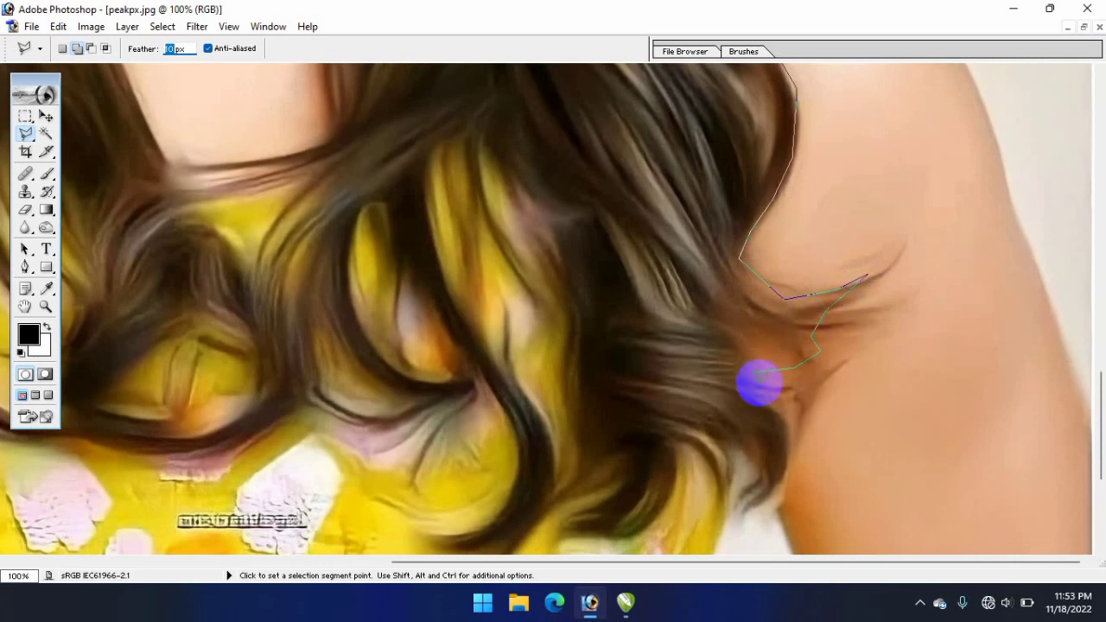
pyautogui.moveTo(793, 450); pyautogui.dragTo(809, 338)
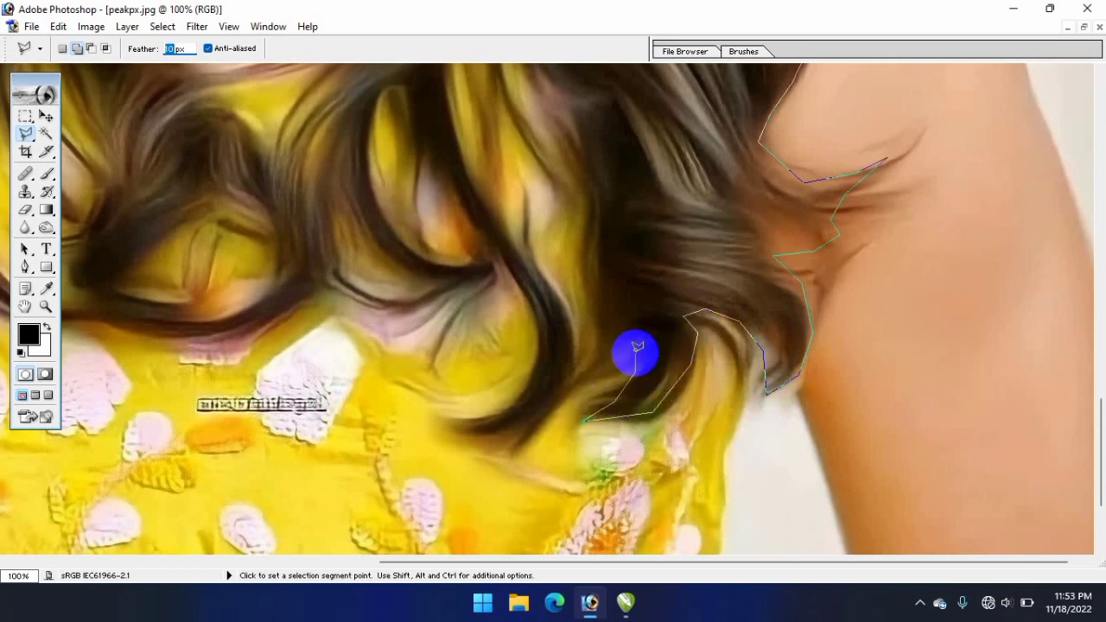
pyautogui.moveTo(593, 148); pyautogui.dragTo(636, 207)
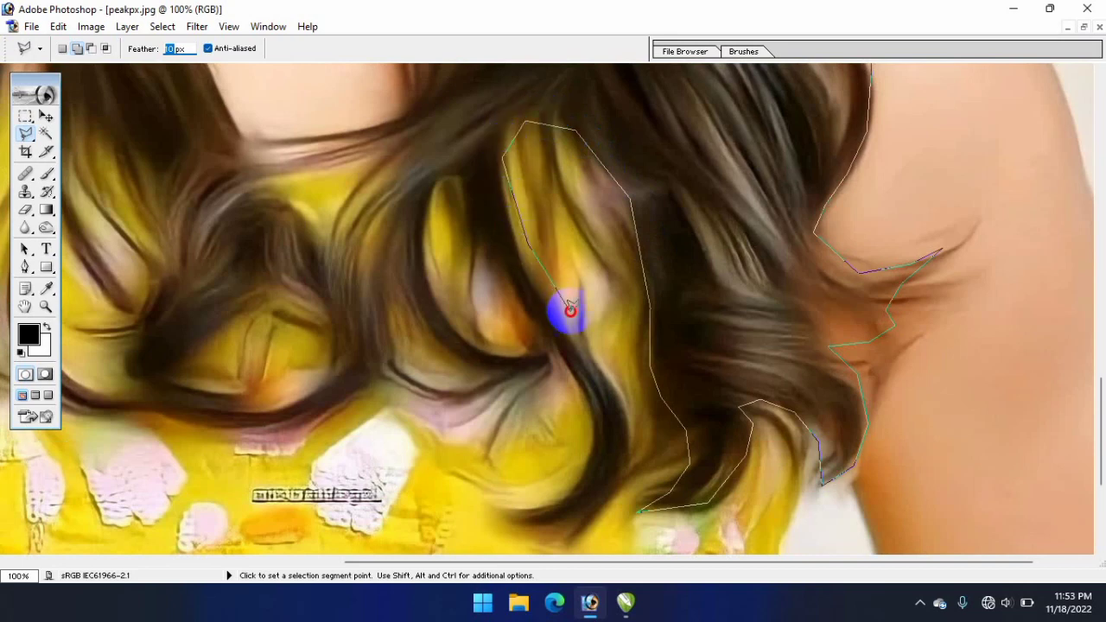
pyautogui.moveTo(640, 439); pyautogui.dragTo(671, 340)
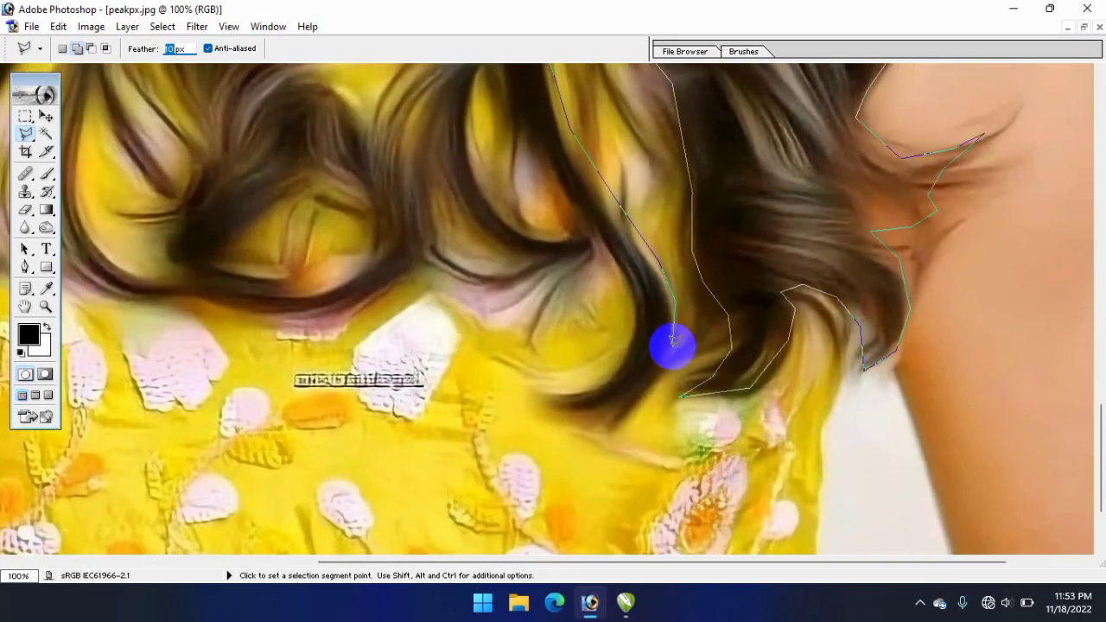
pyautogui.click(526, 389)
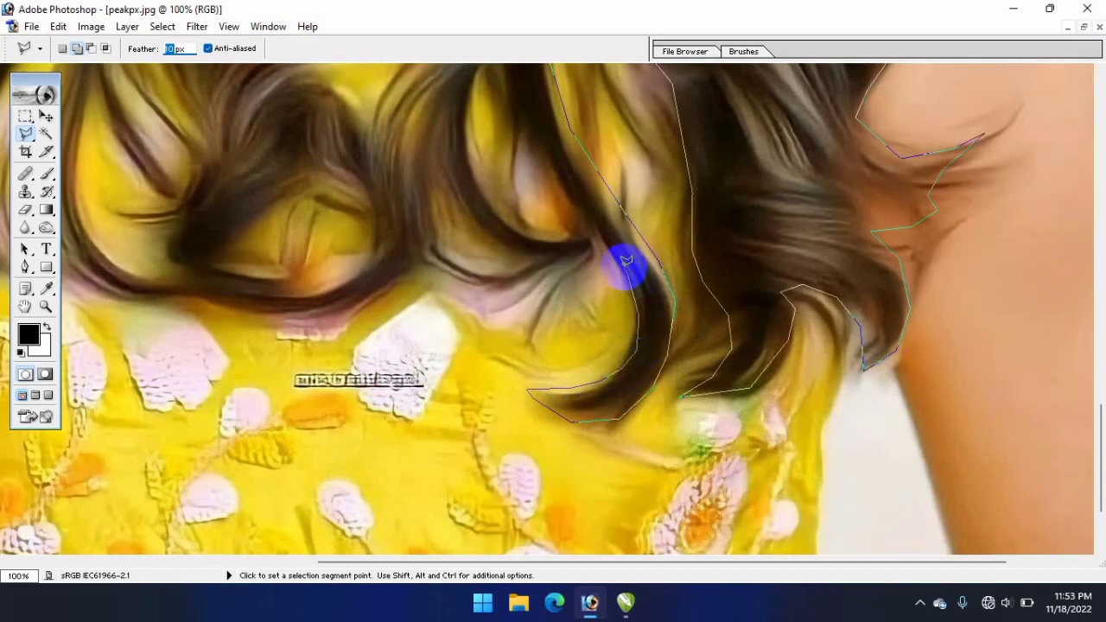
pyautogui.moveTo(582, 202); pyautogui.dragTo(587, 263)
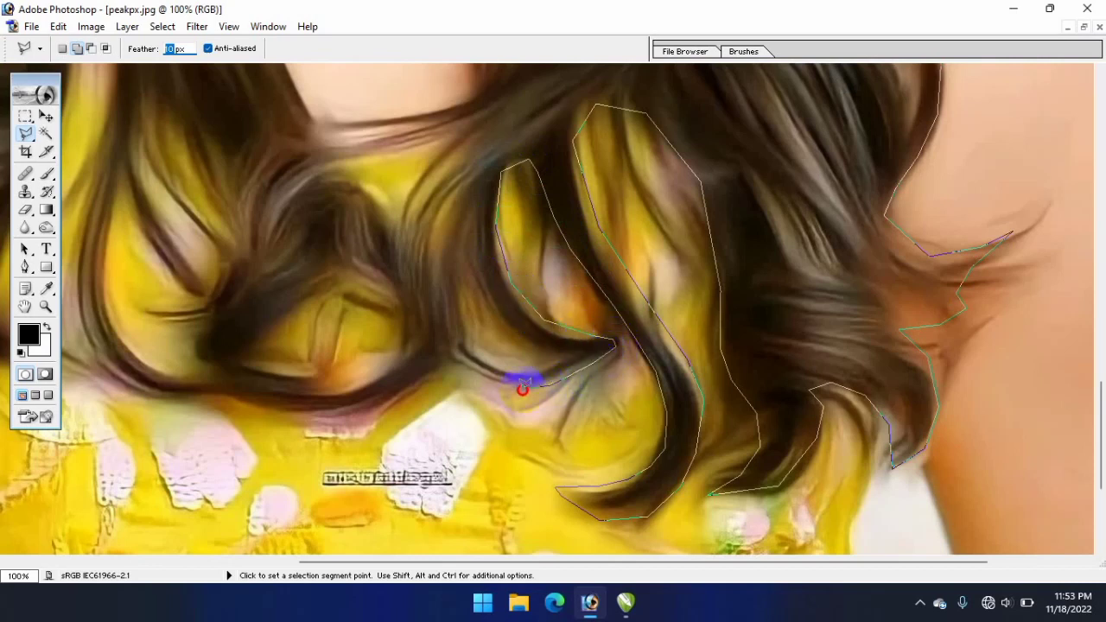
pyautogui.click(539, 367)
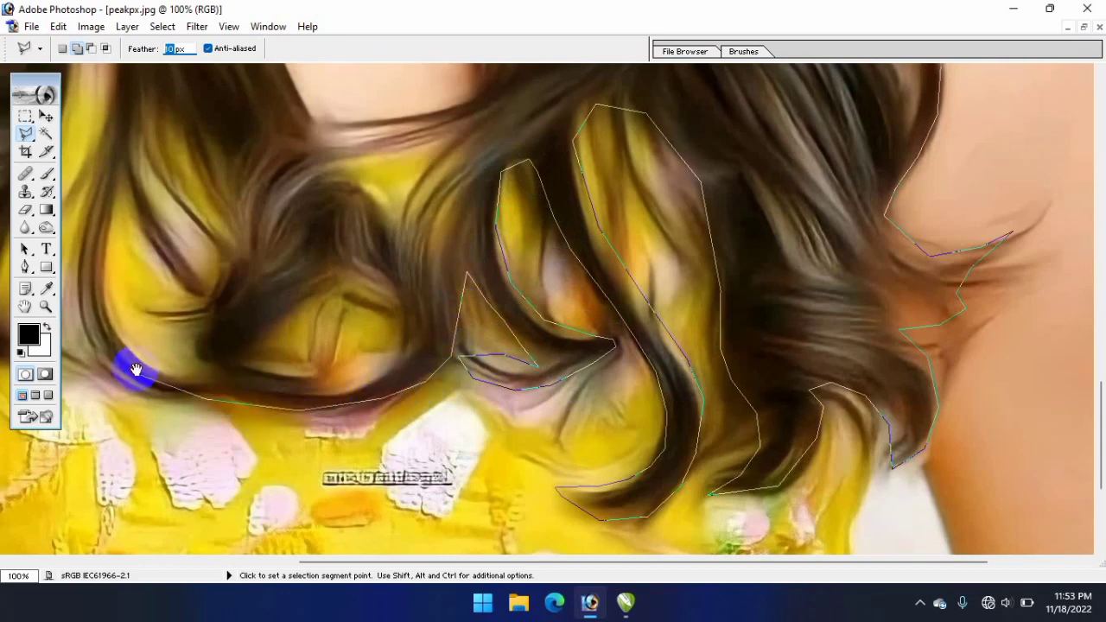
pyautogui.moveTo(135, 370); pyautogui.dragTo(273, 402)
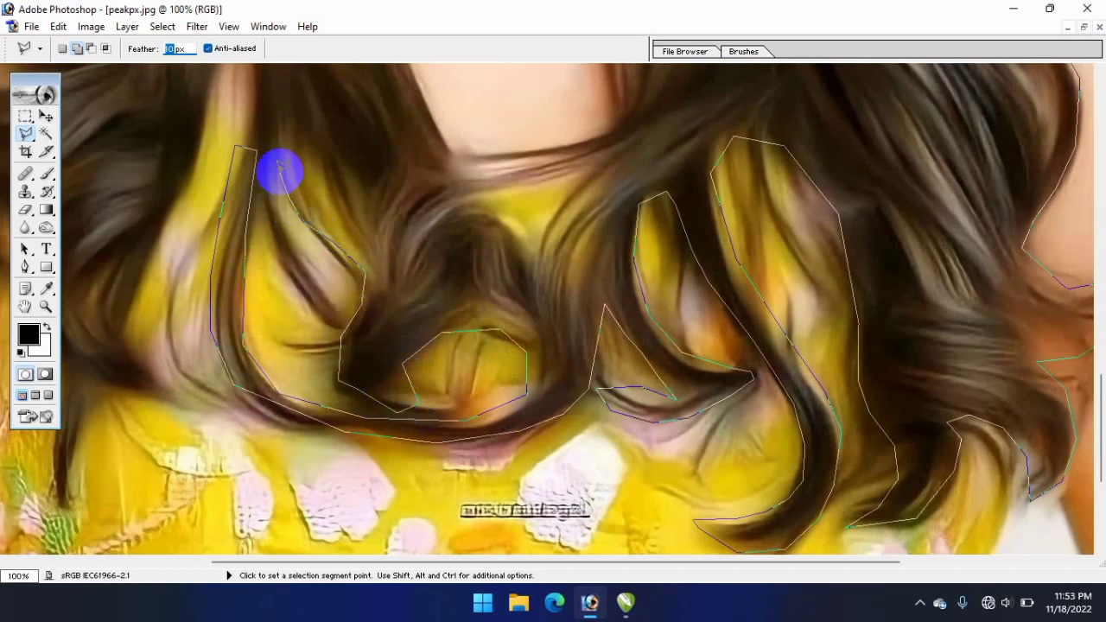
# Anchor the outline along the left hair edge and start moving up the head.
pyautogui.moveTo(276, 124); pyautogui.dragTo(321, 246)
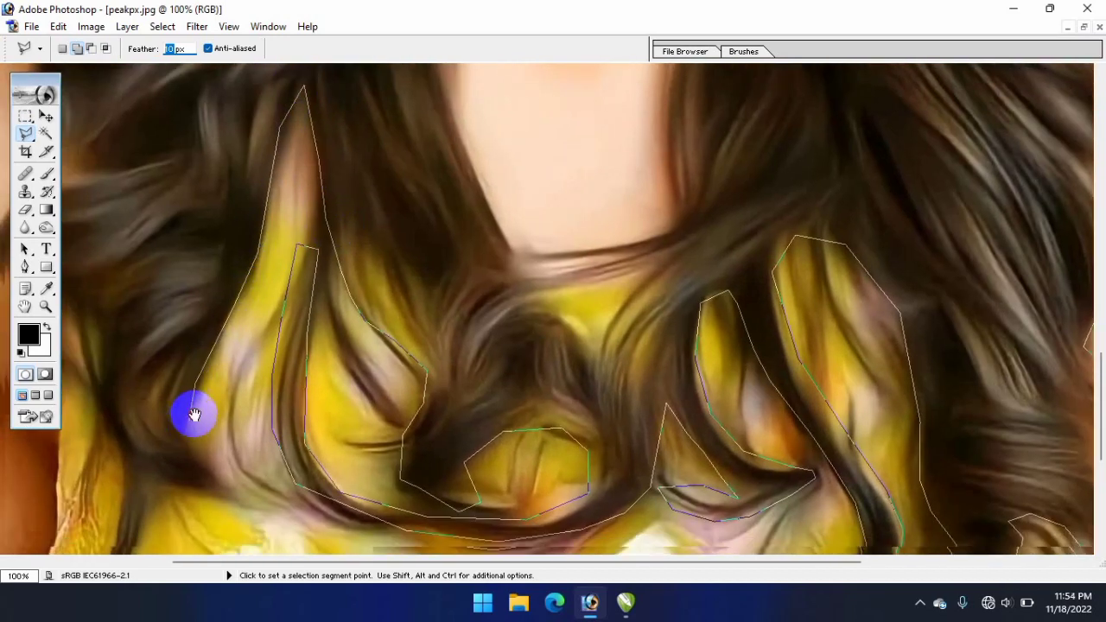
pyautogui.moveTo(194, 414); pyautogui.dragTo(285, 283)
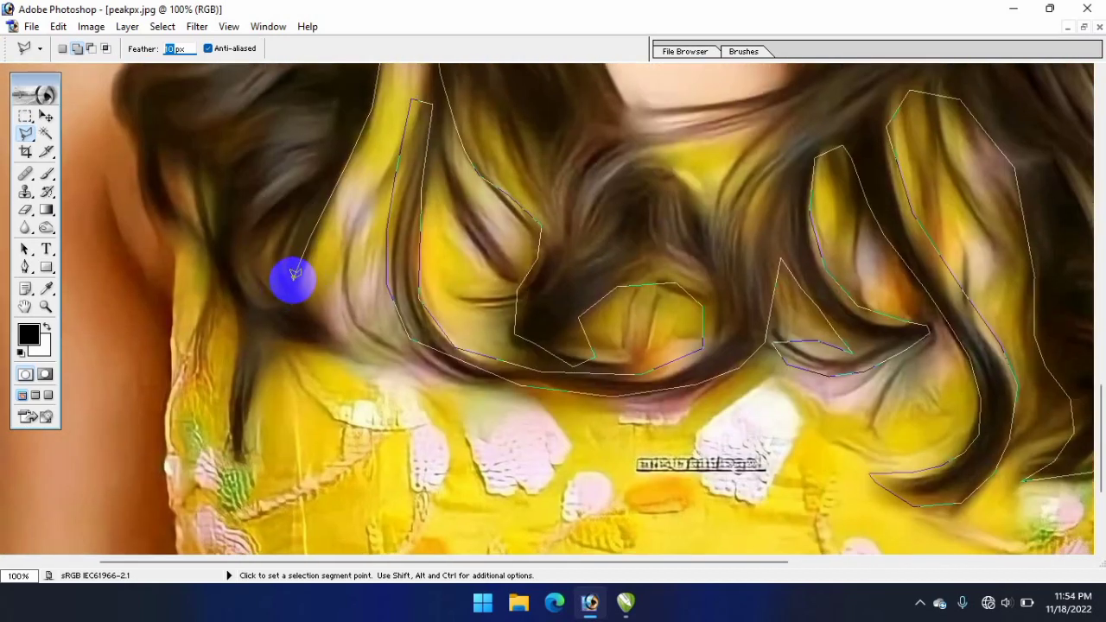
pyautogui.click(340, 334)
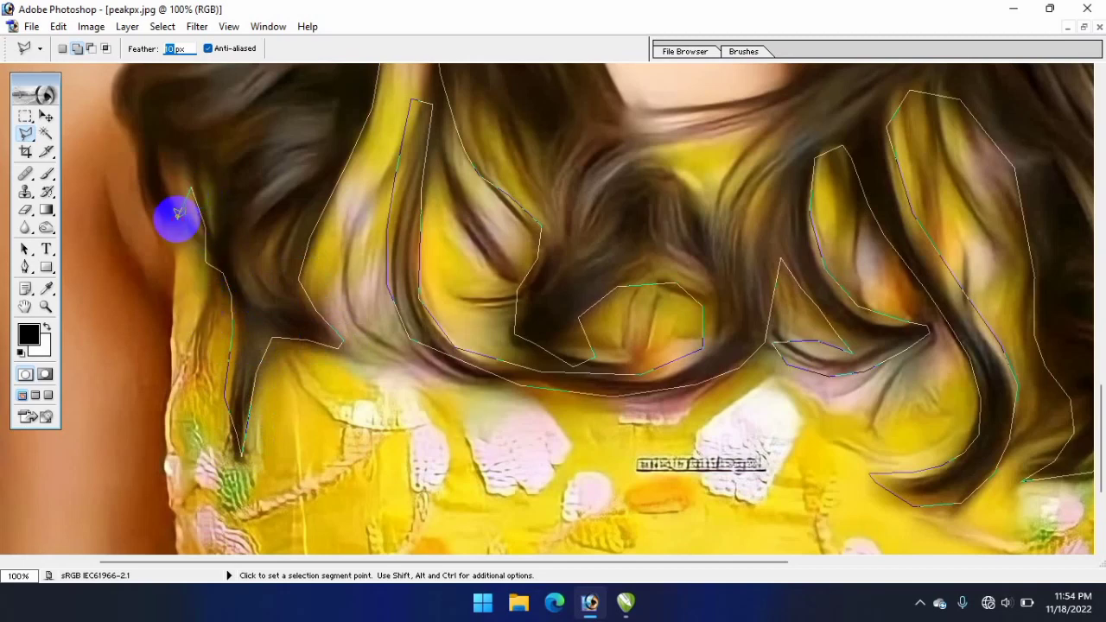
pyautogui.scroll(3, 185, 259)
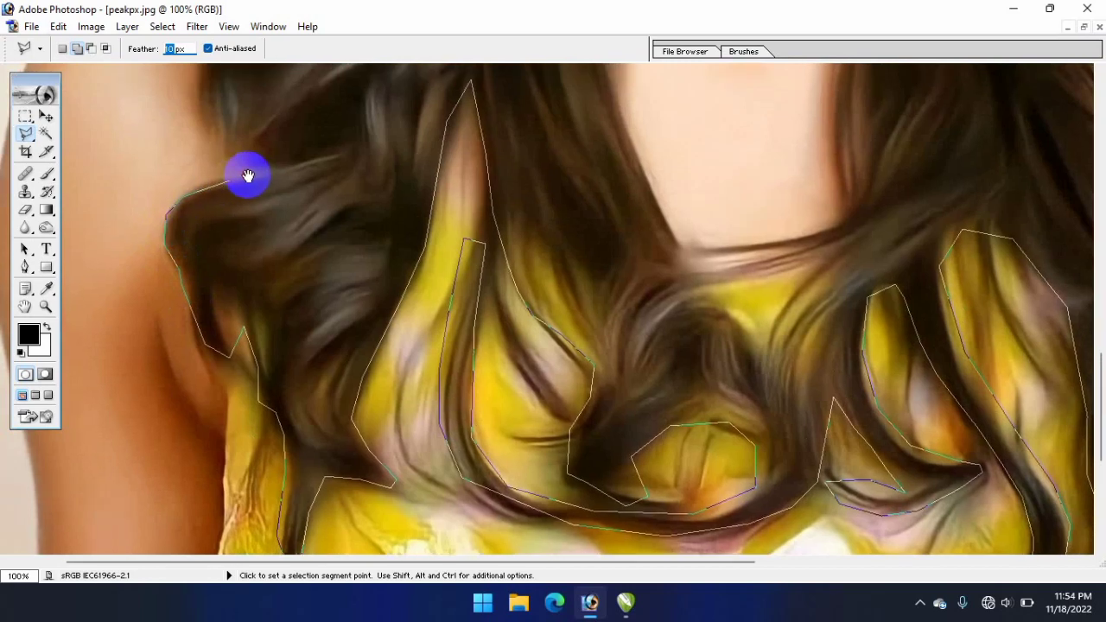
pyautogui.scroll(2, 247, 172)
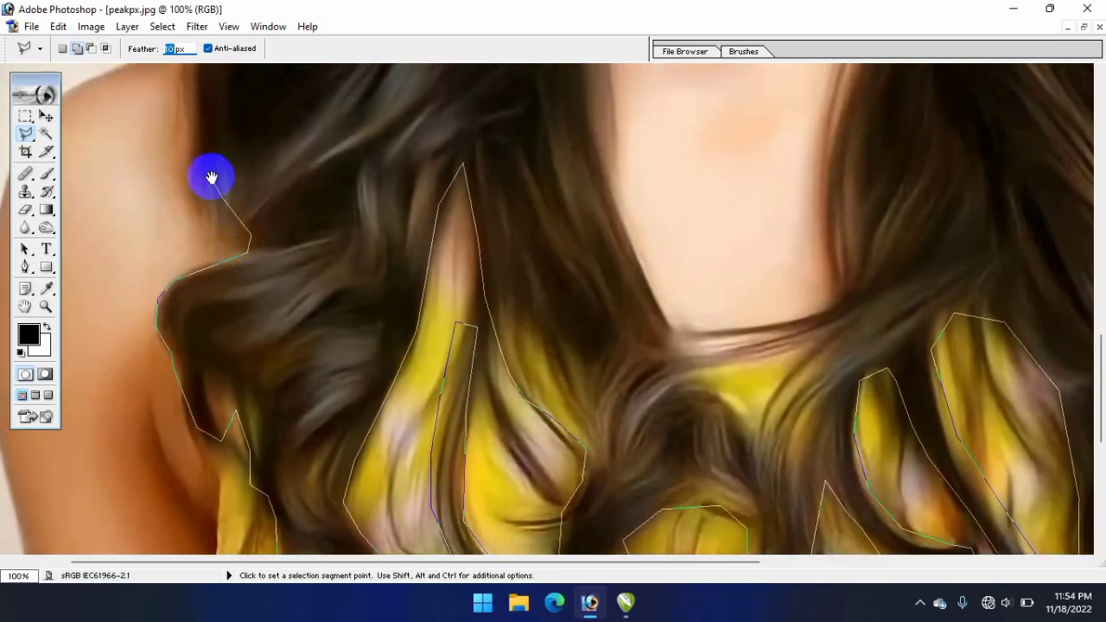
pyautogui.scroll(4, 210, 178)
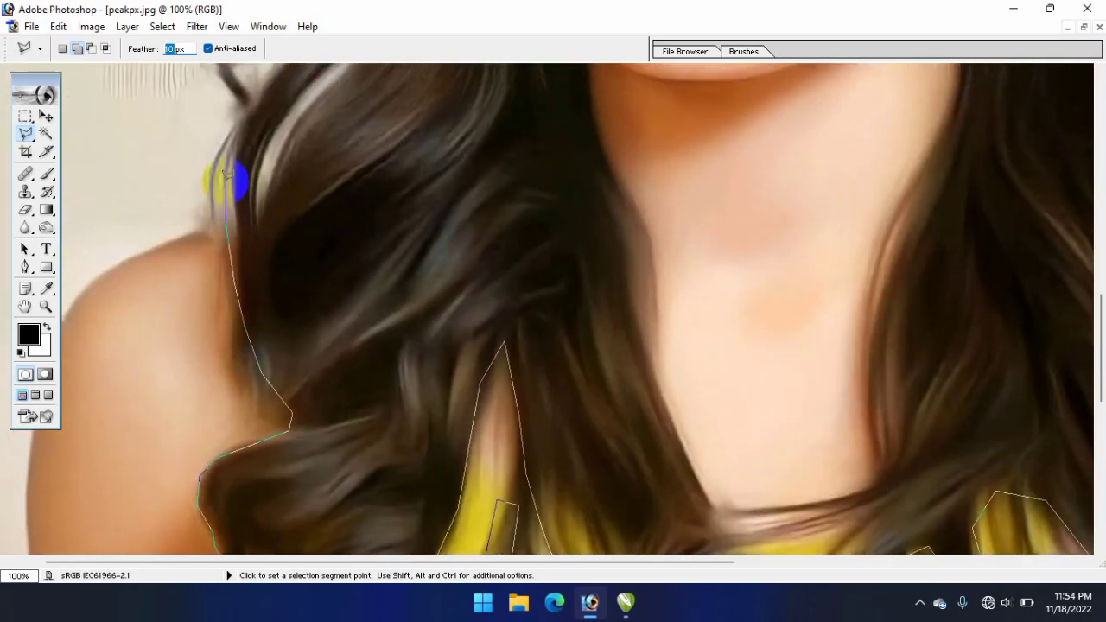
# Anchor the outline at the top of the head and close it at the hairline start.
pyautogui.scroll(5, 248, 116)
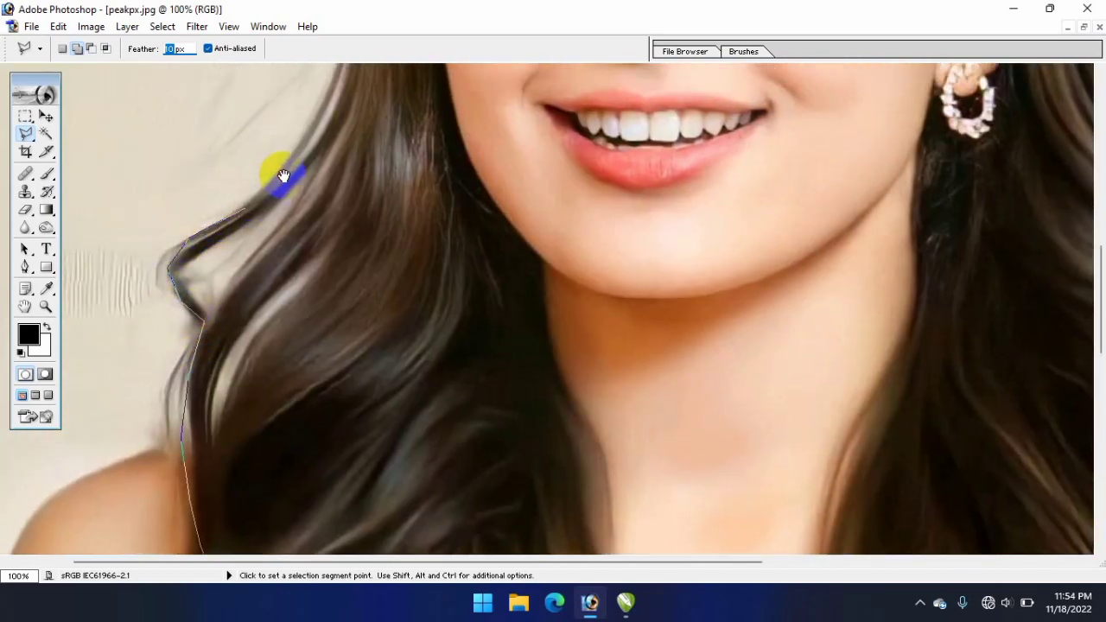
pyautogui.scroll(3, 279, 173)
pyautogui.scroll(4, 320, 130)
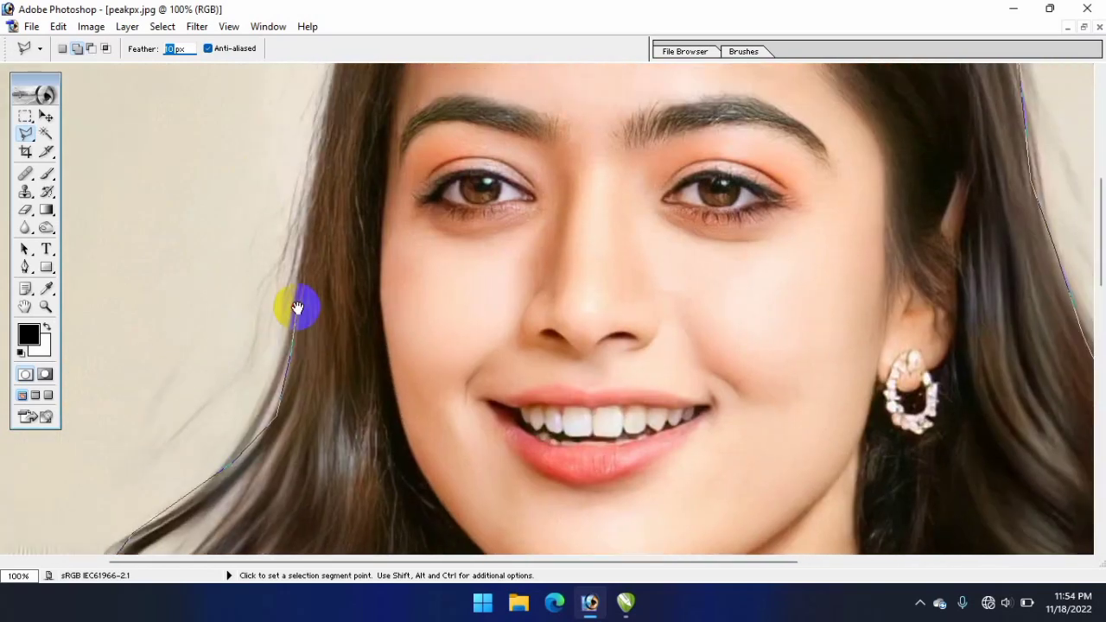
pyautogui.scroll(5, 316, 160)
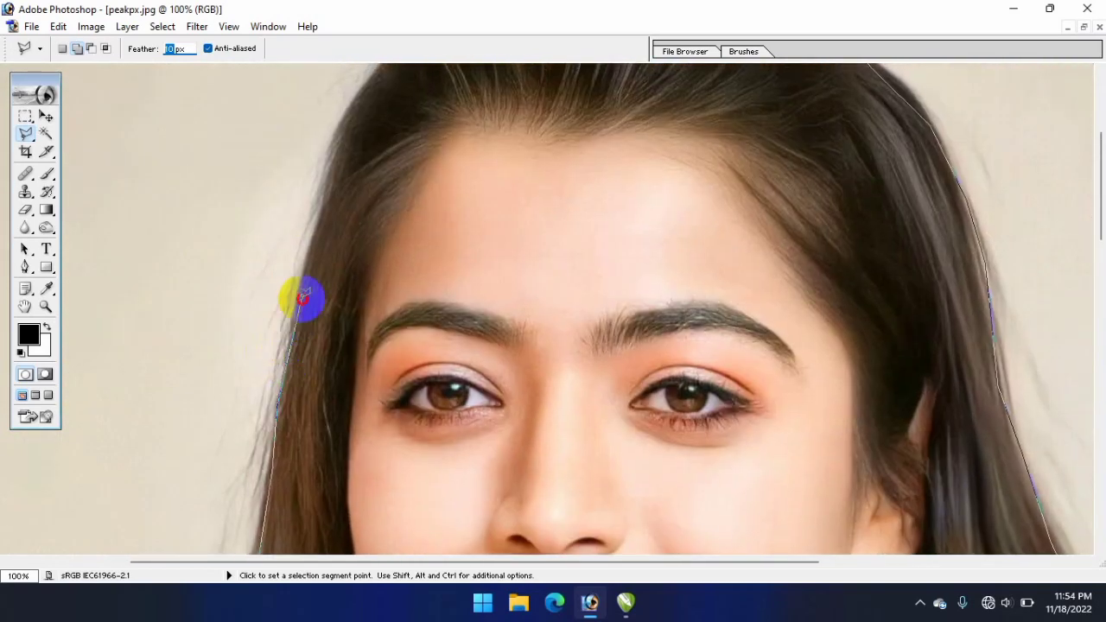
pyautogui.scroll(2, 322, 242)
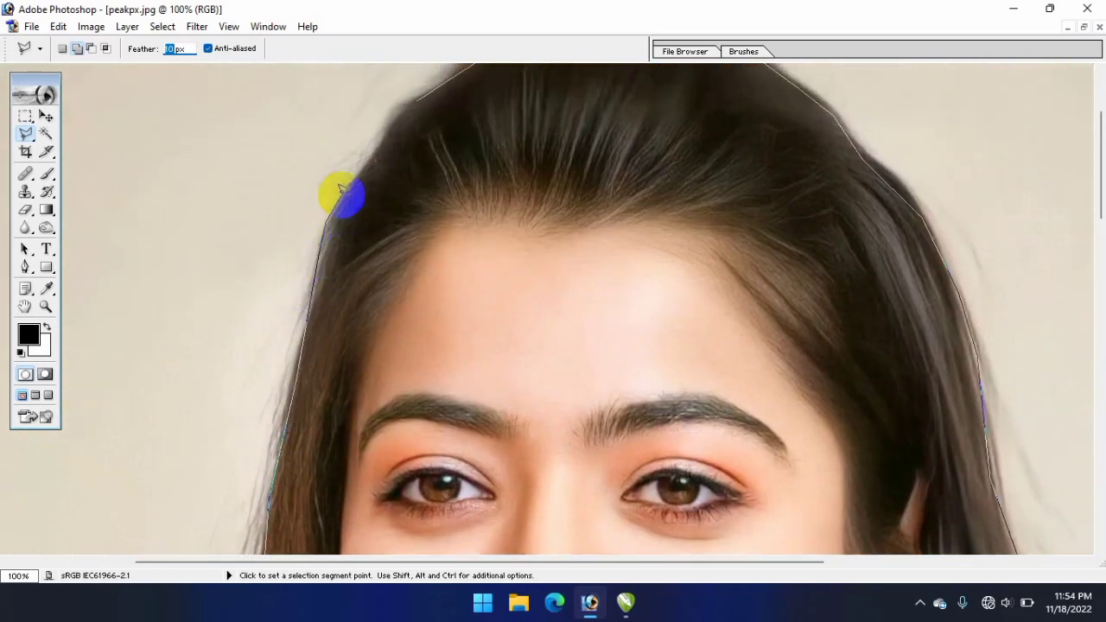
pyautogui.click(397, 106)
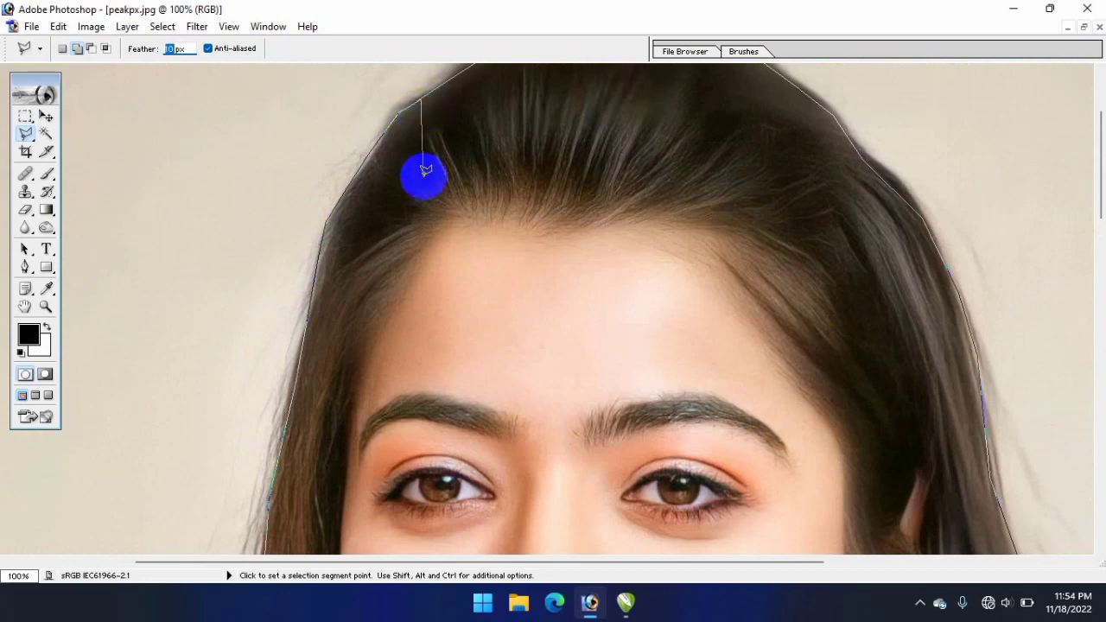
pyautogui.doubleClick(464, 201)
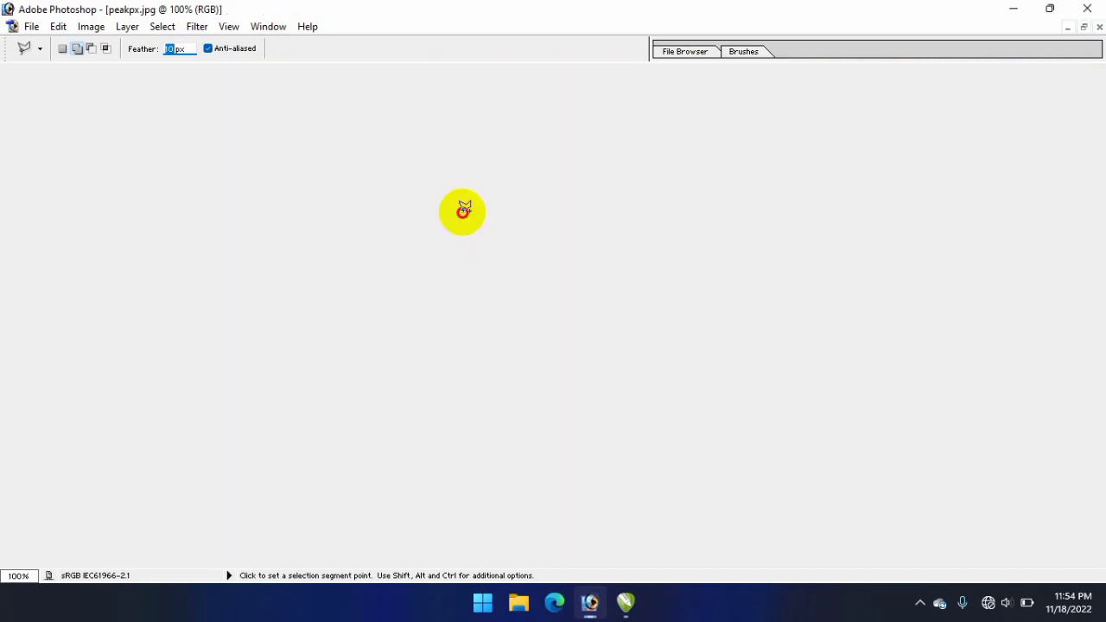
pyautogui.moveTo(447, 210); pyautogui.dragTo(409, 115)
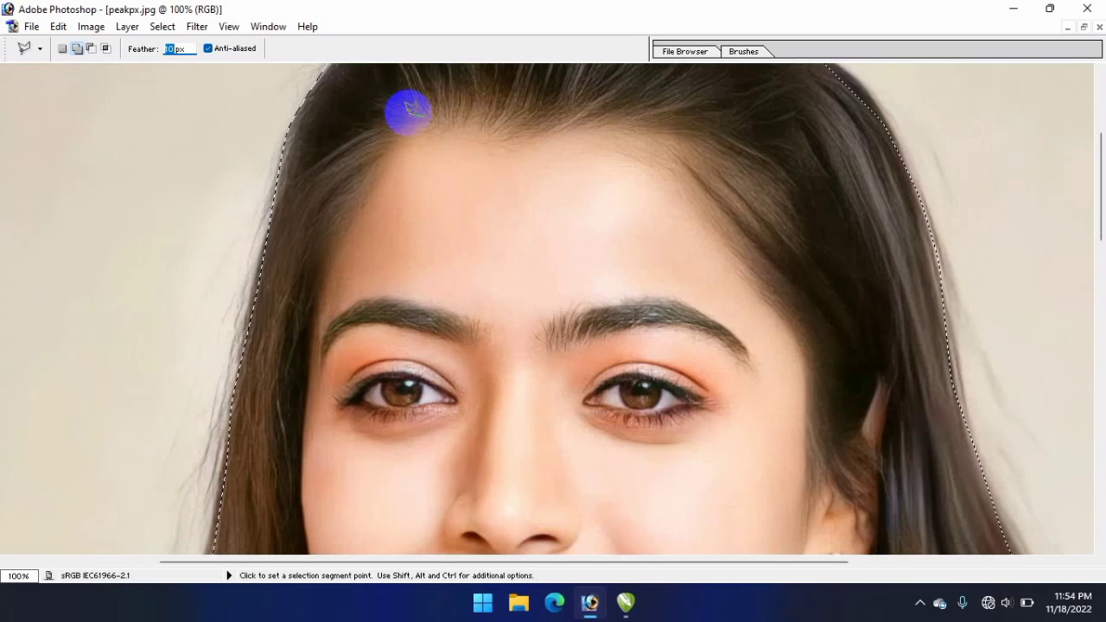
# Zoom out, return to 50%, and pan from shoulders to face to check the hair selection.
pyautogui.hotkey('ctrl', '-')
pyautogui.hotkey('ctrl', '-')
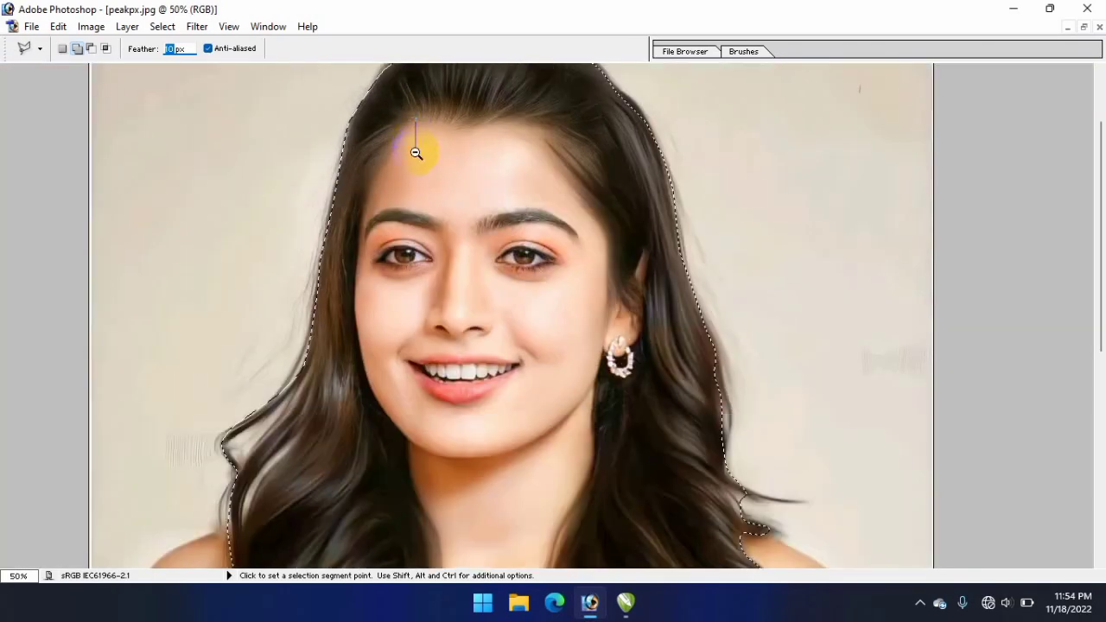
pyautogui.hotkey('ctrl', '-')
pyautogui.hotkey('ctrl', '+')
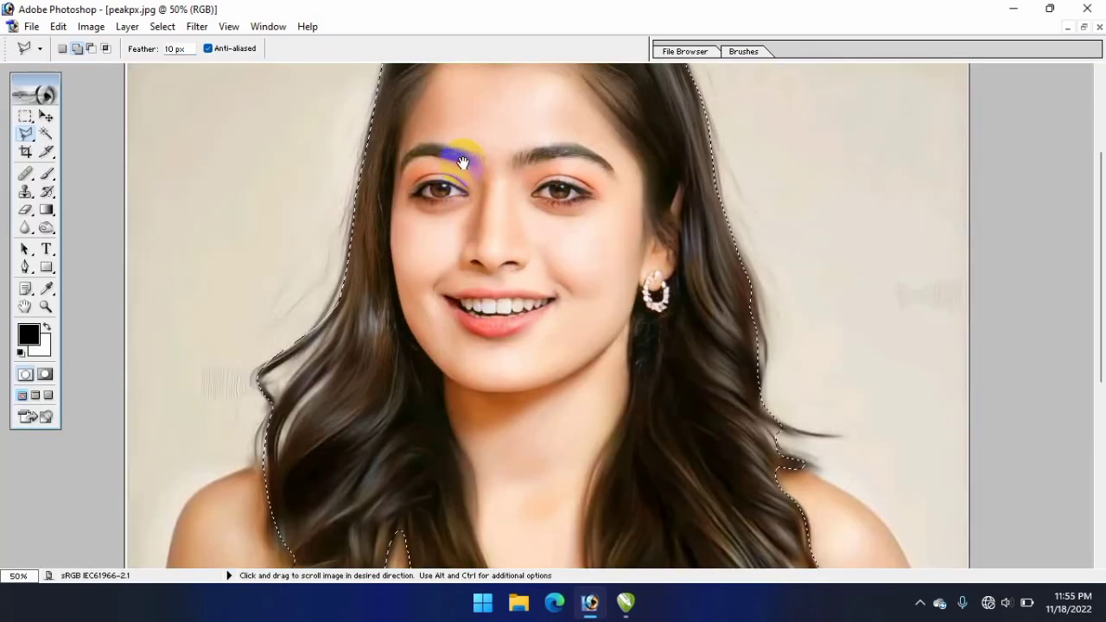
pyautogui.scroll(3, 450, 198)
pyautogui.moveTo(514, 369); pyautogui.dragTo(432, 153)
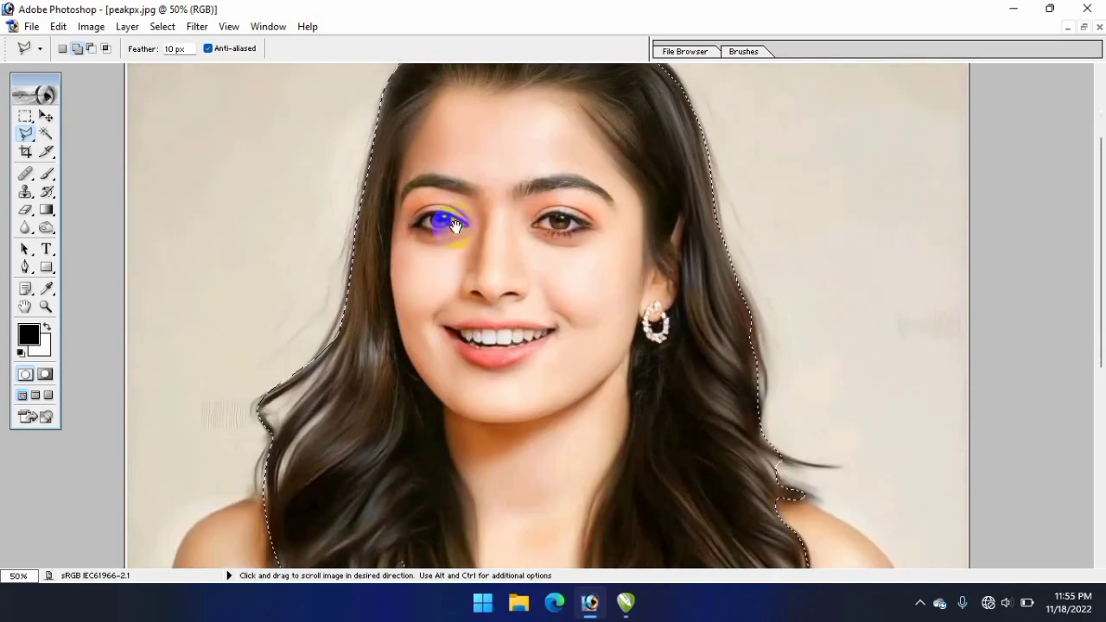
pyautogui.moveTo(590, 508); pyautogui.dragTo(493, 388)
pyautogui.scroll(2, 533, 370)
pyautogui.scroll(3, 520, 417)
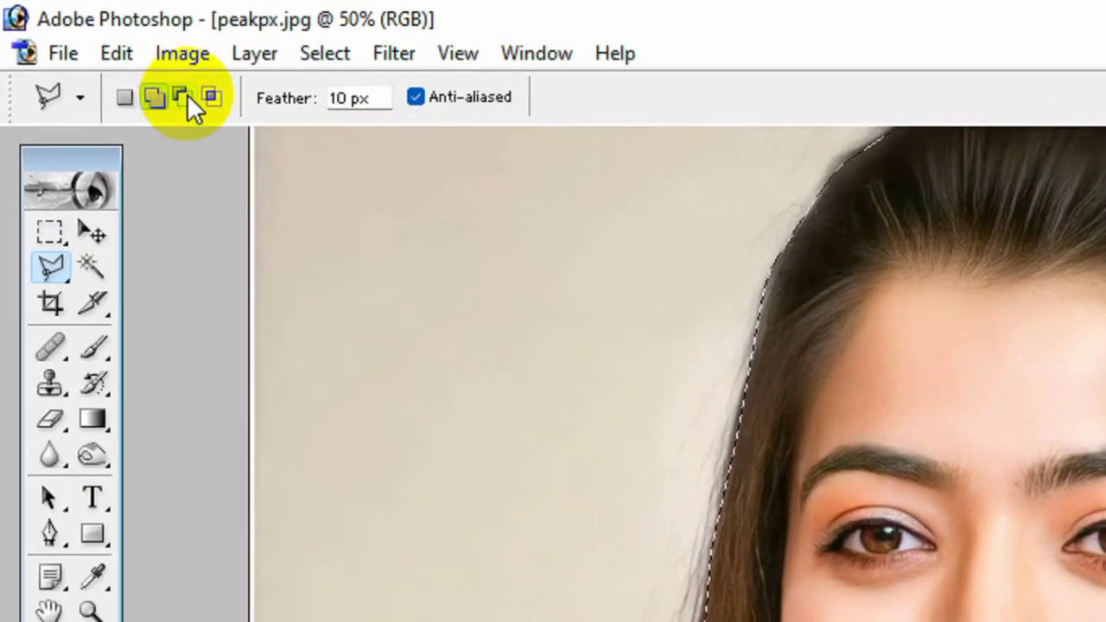
# Subtract the face and neck by tracing around the ear, neck, chin and facial hairline.
pyautogui.click(185, 92)
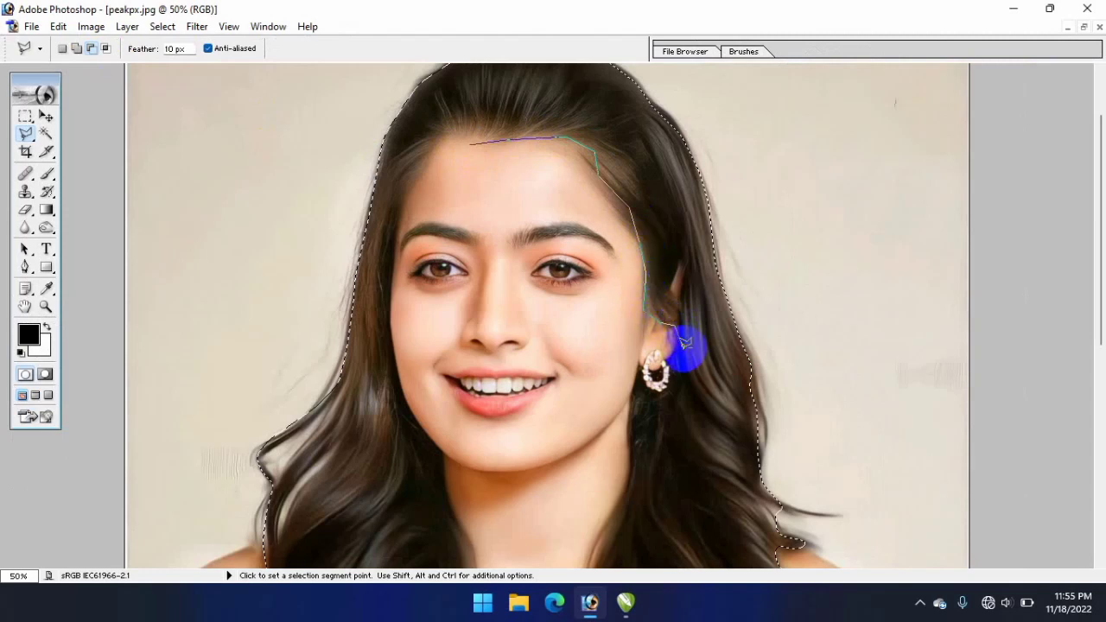
pyautogui.moveTo(666, 380); pyautogui.dragTo(649, 380)
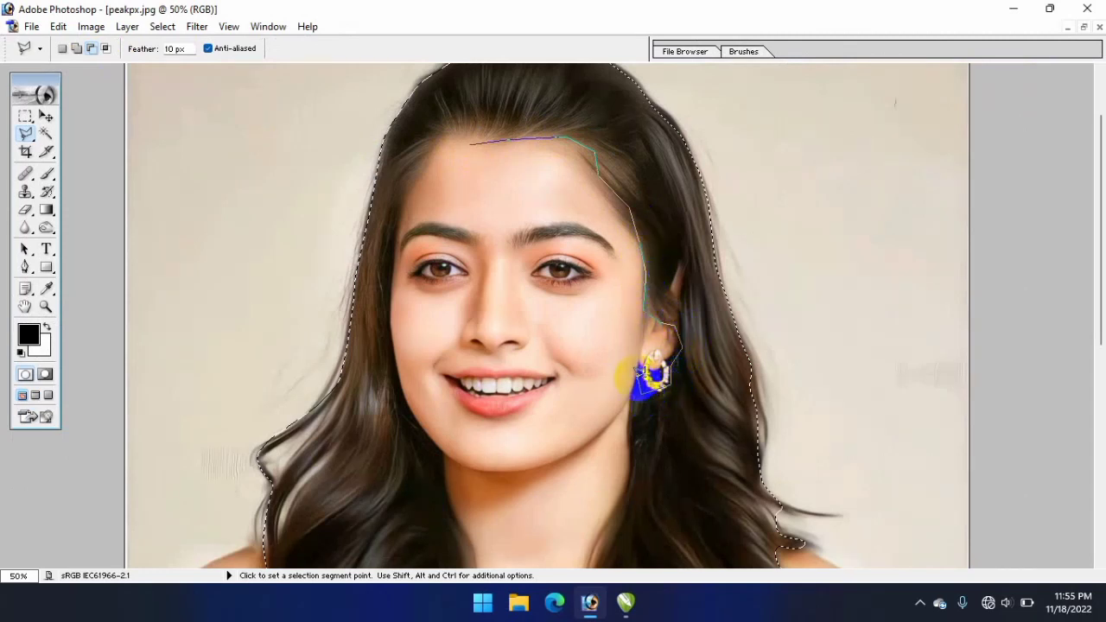
pyautogui.scroll(-3, 633, 426)
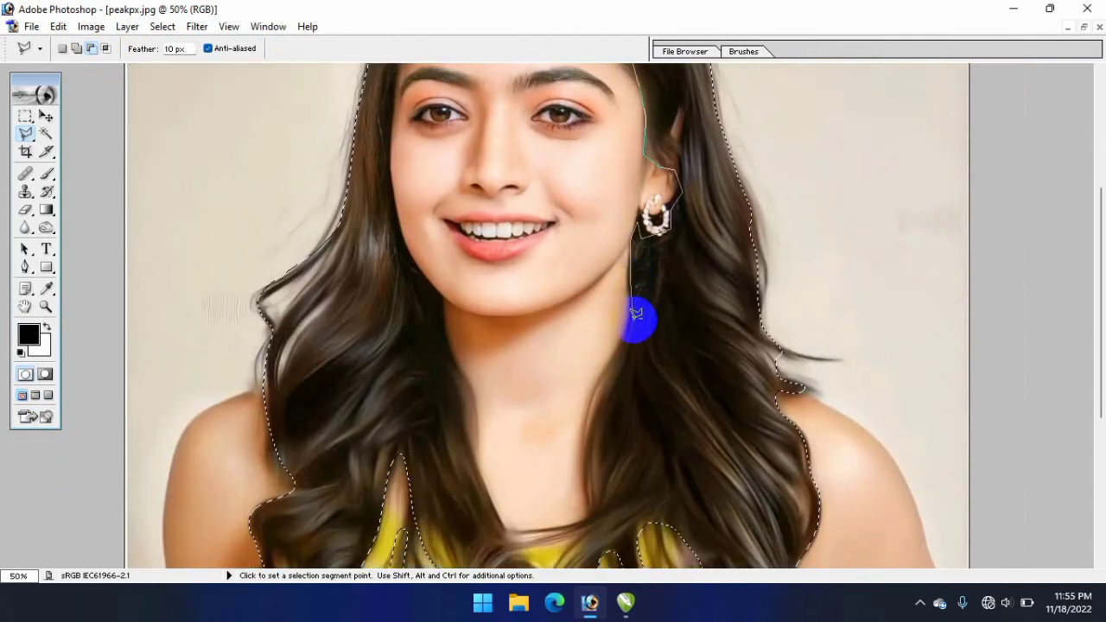
pyautogui.moveTo(613, 338); pyautogui.dragTo(584, 464)
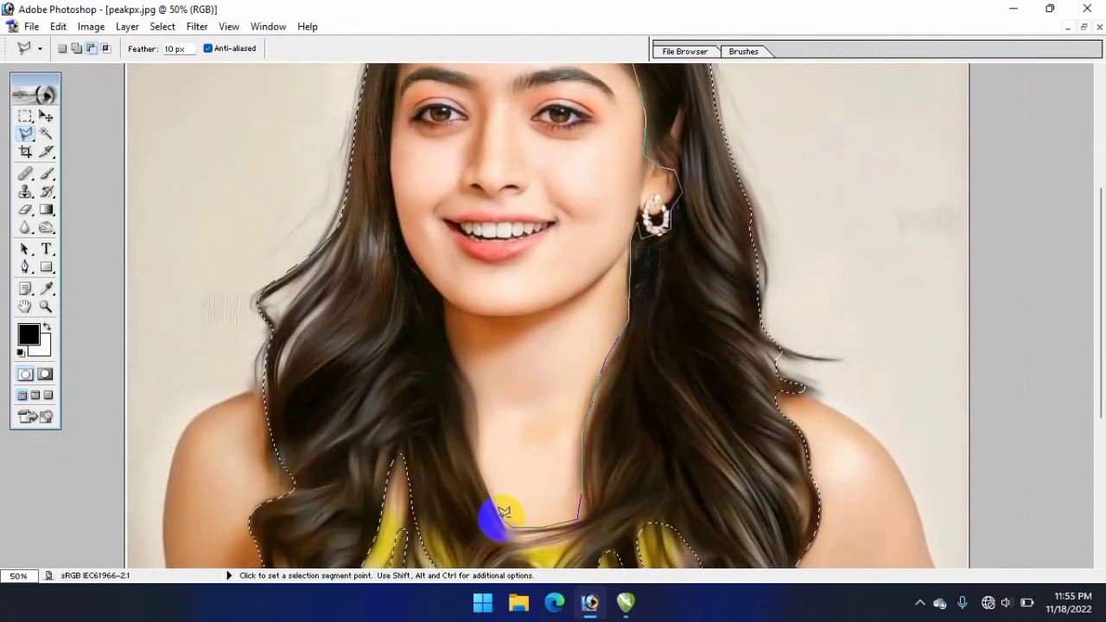
pyautogui.moveTo(504, 511)
pyautogui.mouseDown()
pyautogui.moveTo(469, 481)
pyautogui.moveTo(437, 301)
pyautogui.moveTo(397, 230)
pyautogui.mouseUp()
pyautogui.moveTo(386, 188)
pyautogui.mouseDown()
pyautogui.moveTo(388, 116)
pyautogui.moveTo(378, 235)
pyautogui.moveTo(413, 141)
pyautogui.moveTo(522, 109)
pyautogui.mouseUp()
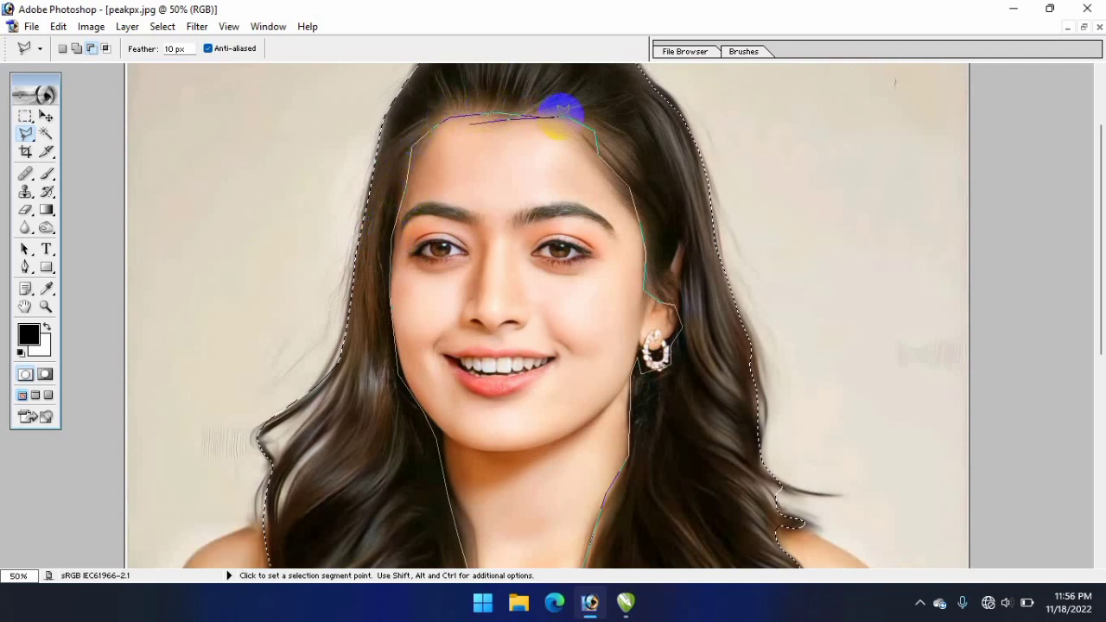
pyautogui.click(563, 109)
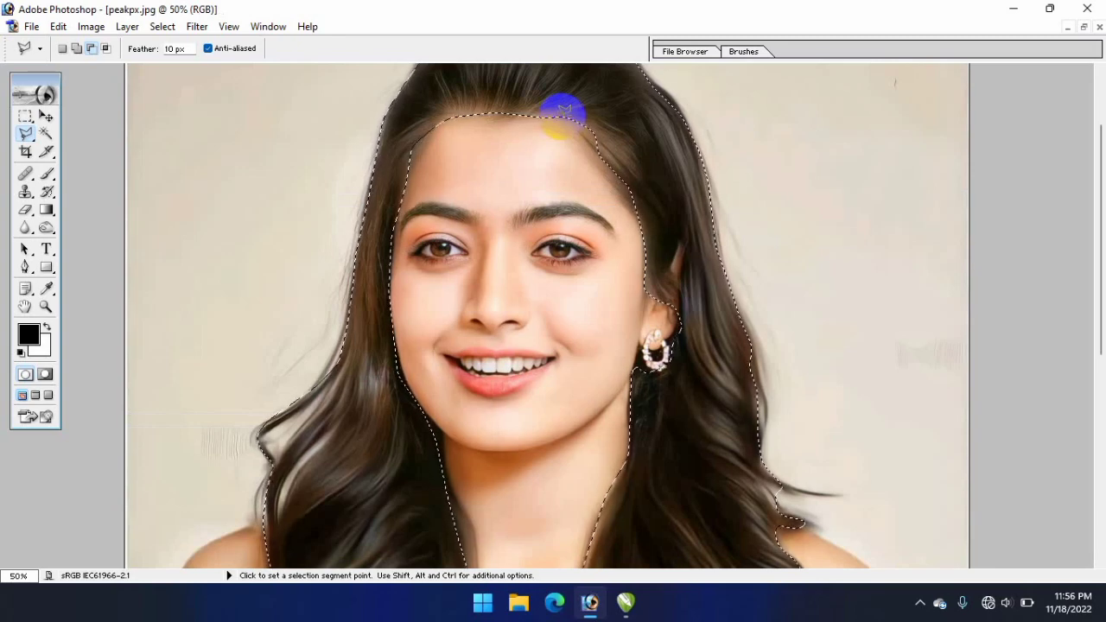
# Zoom out to the whole figure and open the Image menu's adjustment commands.
pyautogui.hotkey('ctrl', '-')
pyautogui.hotkey('ctrl', '-')
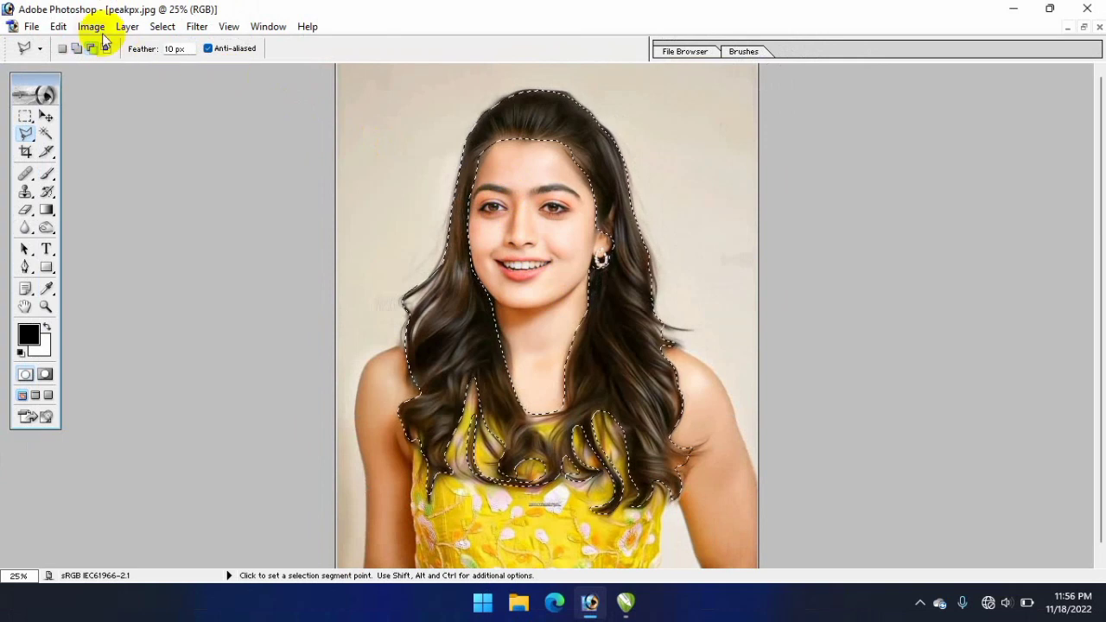
pyautogui.click(94, 27)
pyautogui.moveTo(128, 76)
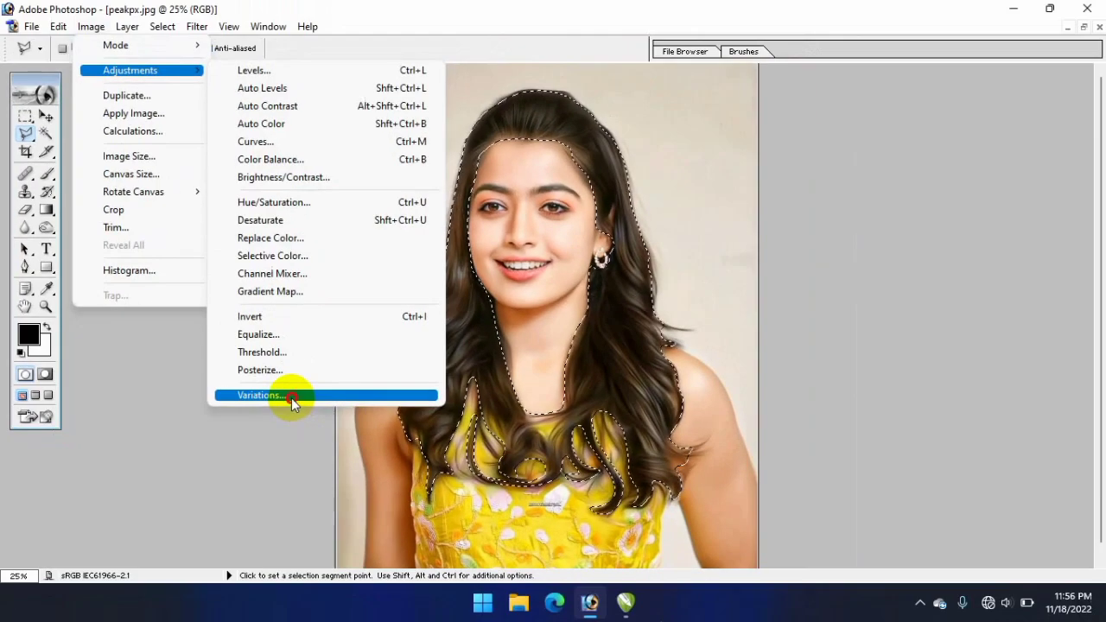
# Use Variations to give the hair a darker burgundy tint and apply it.
pyautogui.click(291, 398)
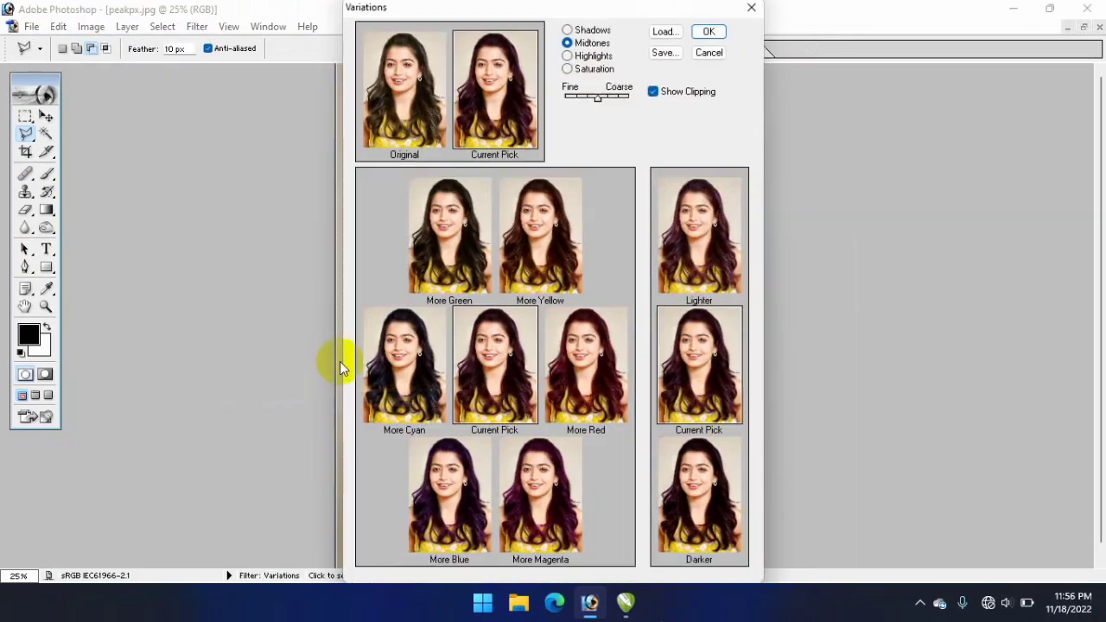
pyautogui.moveTo(431, 134); pyautogui.dragTo(403, 119)
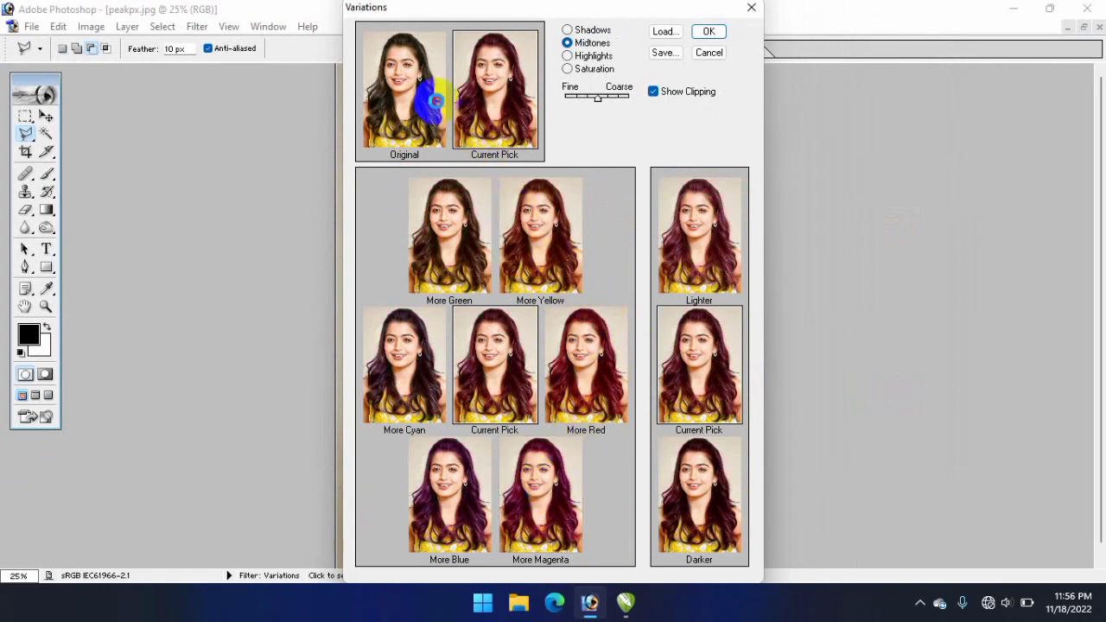
pyautogui.click(725, 453)
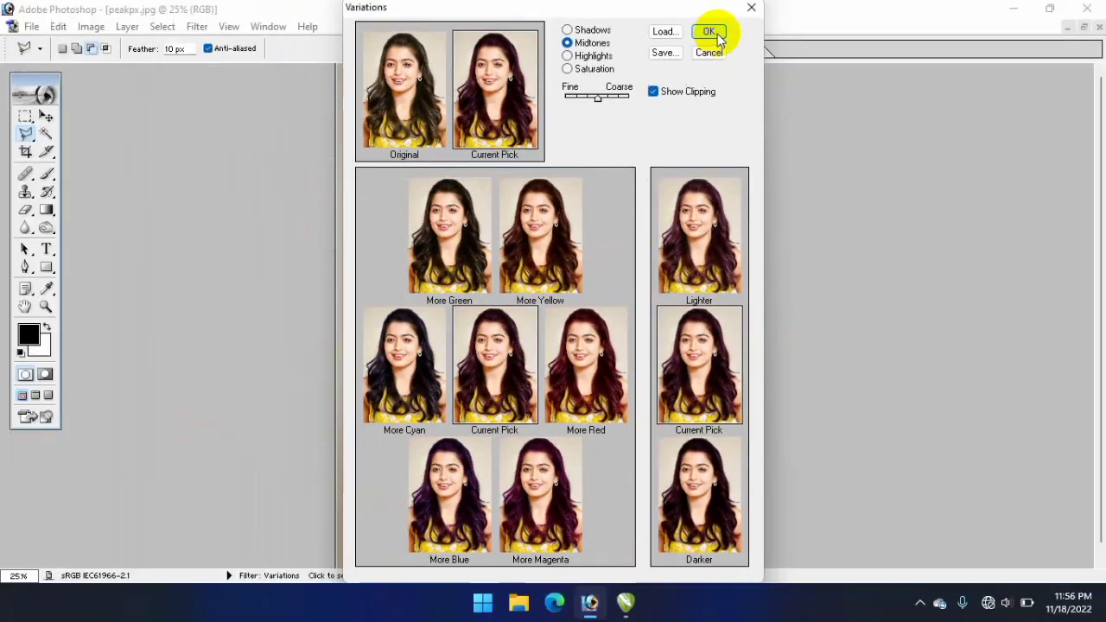
pyautogui.click(548, 68)
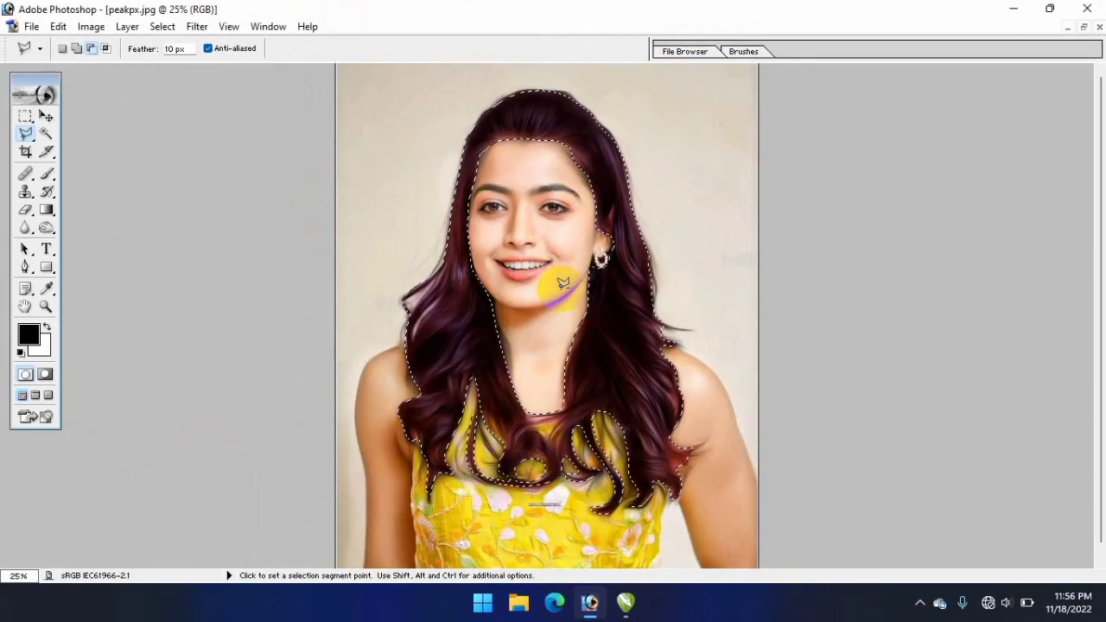
# Deselect the burgundy hair and zoom in on the portrait with the Zoom tool.
pyautogui.hotkey('ctrl', 'd')
pyautogui.scroll(-1, 561, 280)
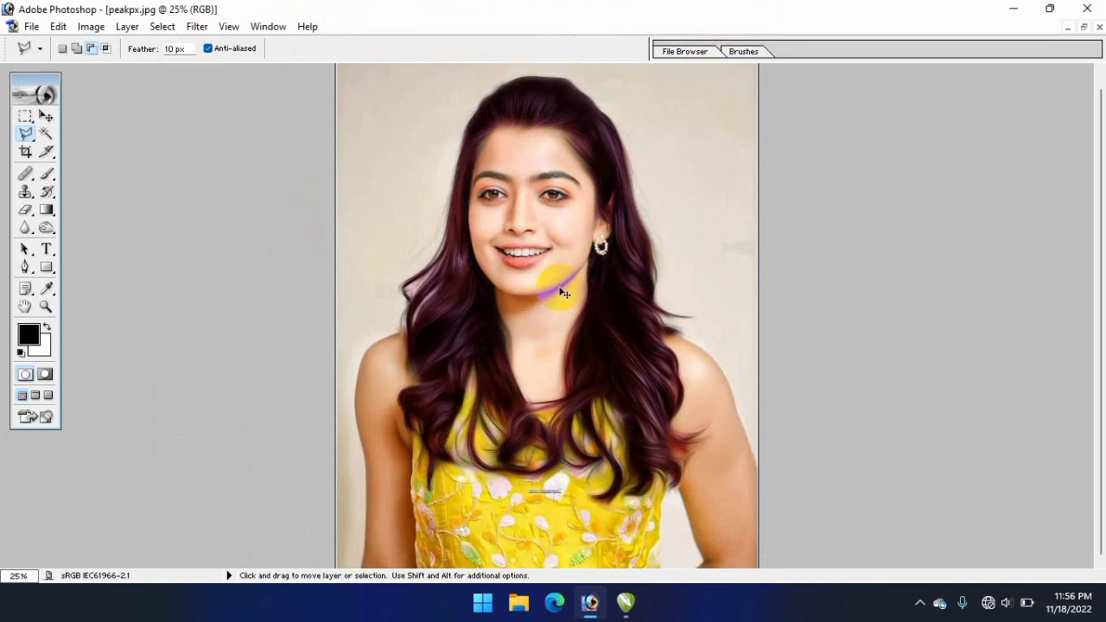
pyautogui.keyDown('ctrl'); pyautogui.click(563, 294); pyautogui.keyUp('ctrl')
pyautogui.keyDown('ctrl'); pyautogui.click(563, 292); pyautogui.keyUp('ctrl')
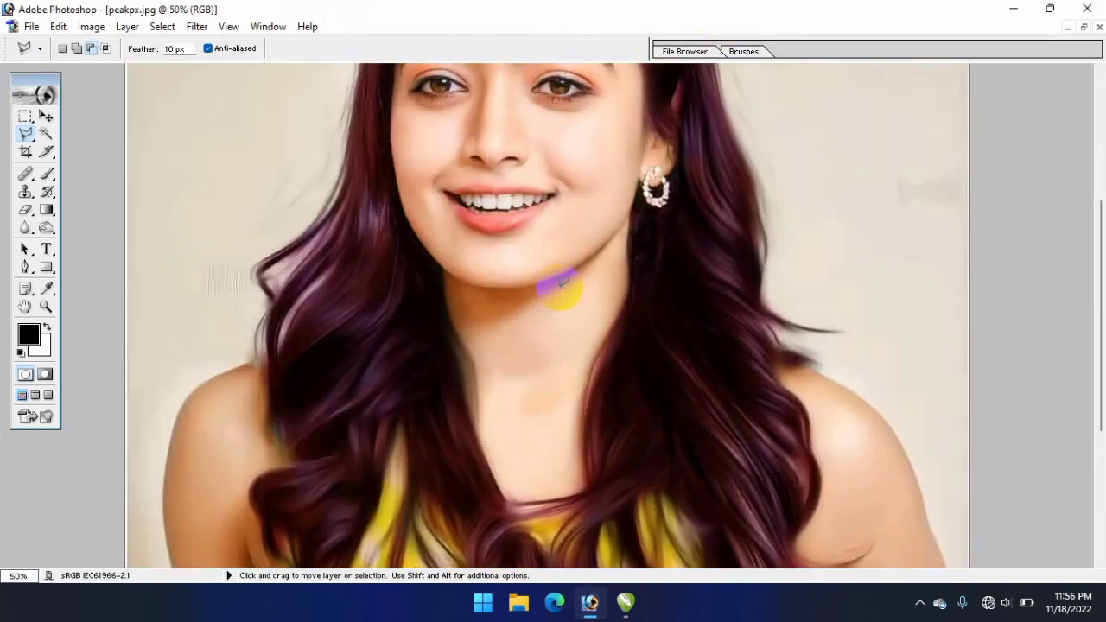
# Scroll around the magnified image to inspect the burgundy hair recolour.
pyautogui.scroll(5, 605, 302)
pyautogui.scroll(-3, 570, 371)
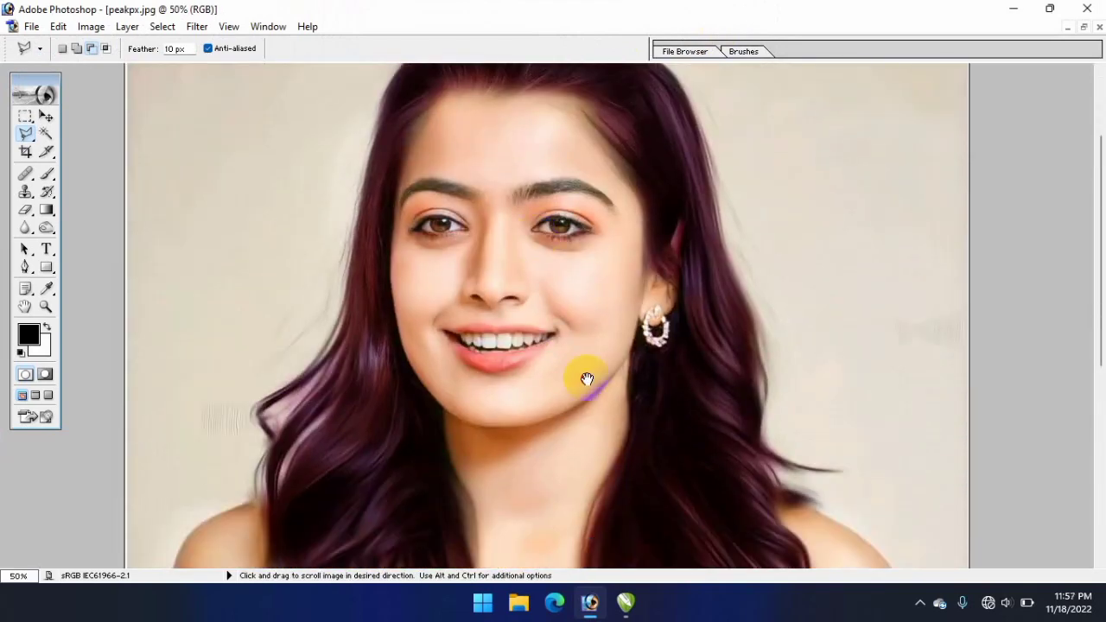
pyautogui.scroll(-3, 604, 363)
pyautogui.scroll(-3, 612, 356)
pyautogui.scroll(-1, 596, 337)
pyautogui.scroll(3, 608, 302)
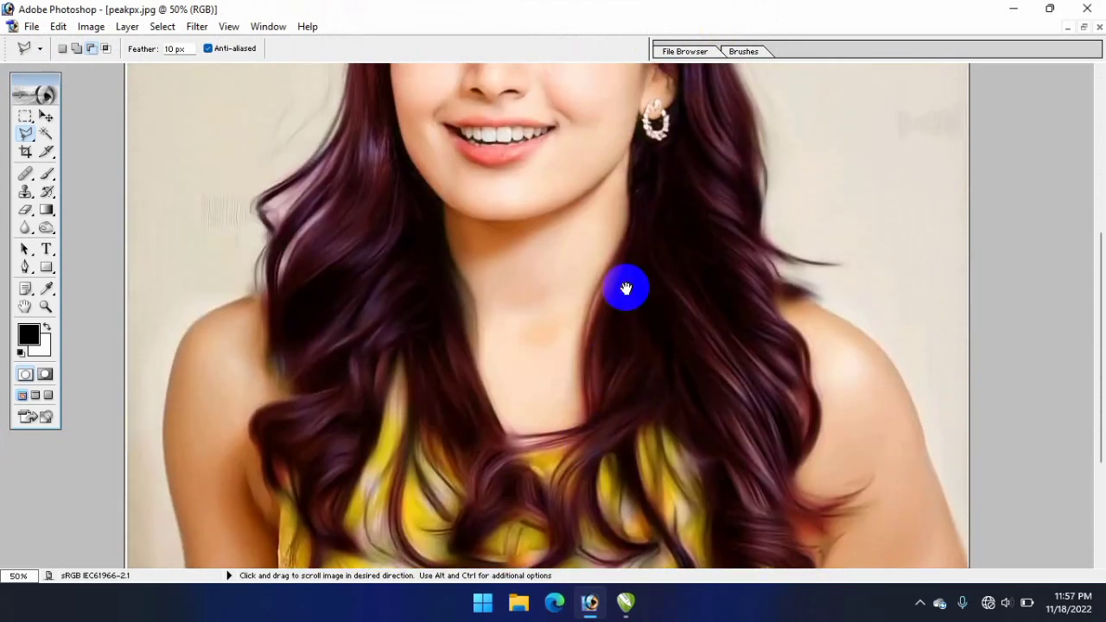
pyautogui.scroll(4, 639, 298)
pyautogui.scroll(4, 657, 315)
pyautogui.scroll(-3, 652, 337)
pyautogui.scroll(-3, 646, 341)
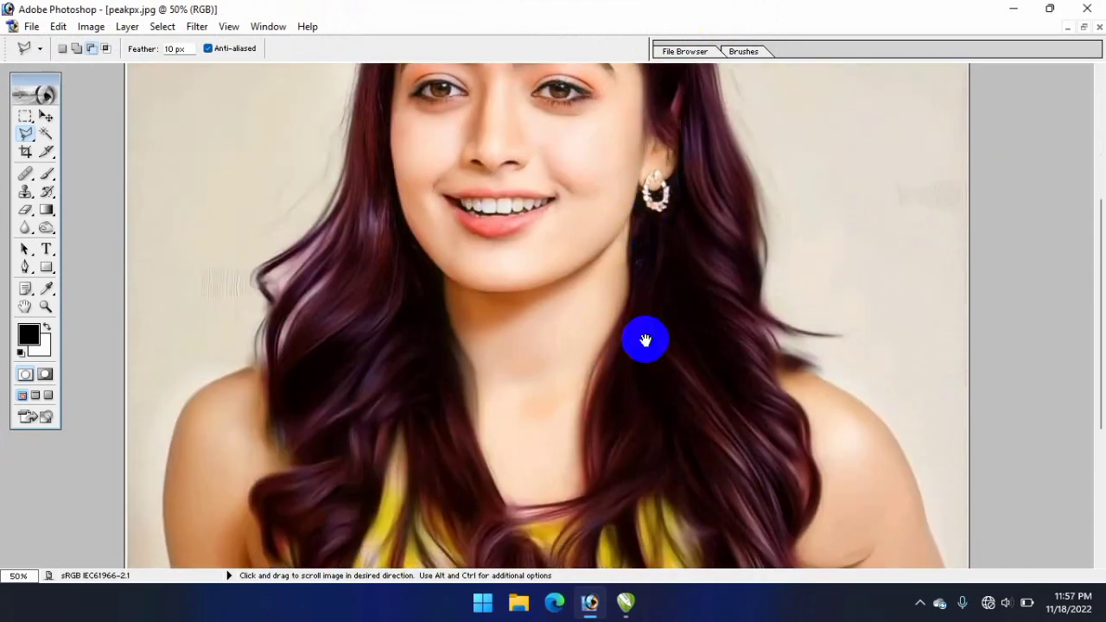
pyautogui.scroll(-2, 639, 285)
pyautogui.hotkey('ctrl', '+')
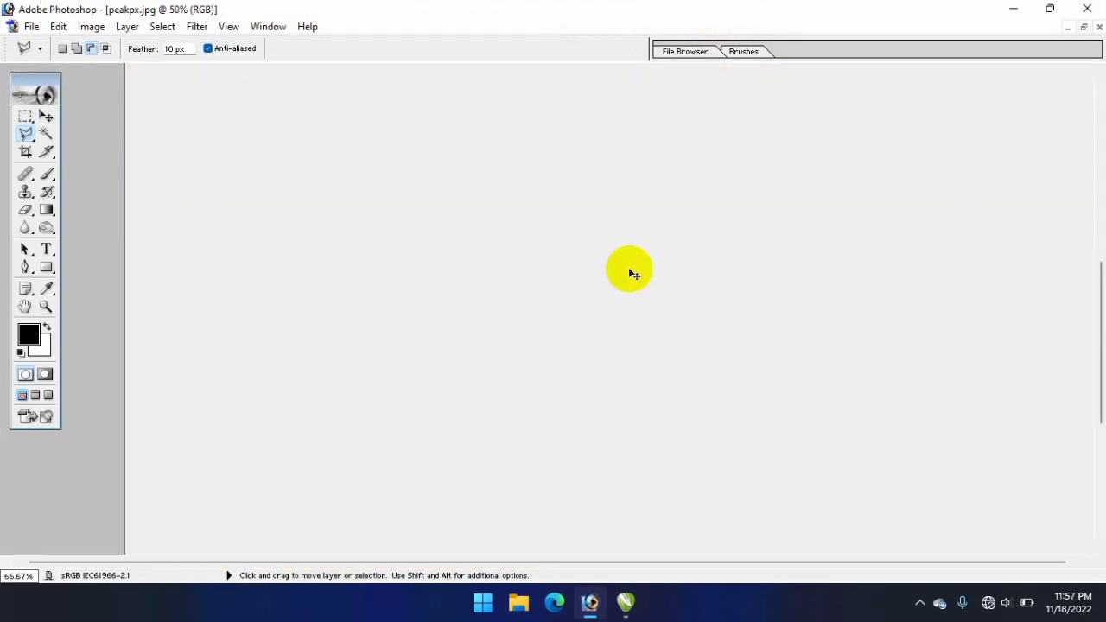
pyautogui.hotkey('ctrl', '-')
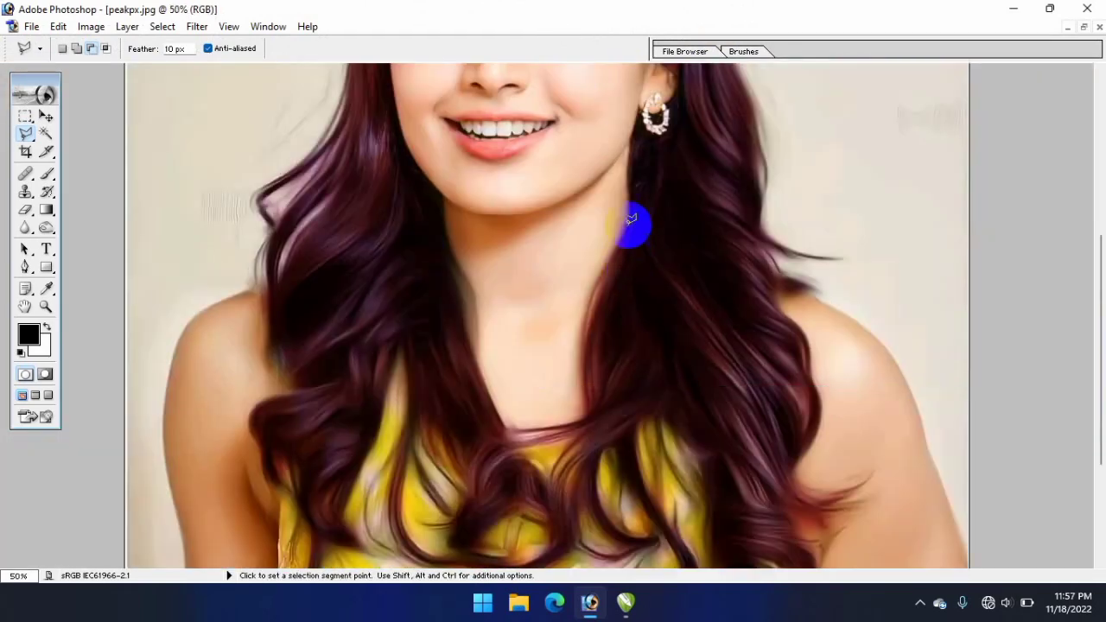
pyautogui.scroll(3, 627, 259)
pyautogui.scroll(1, 609, 298)
pyautogui.scroll(1, 596, 259)
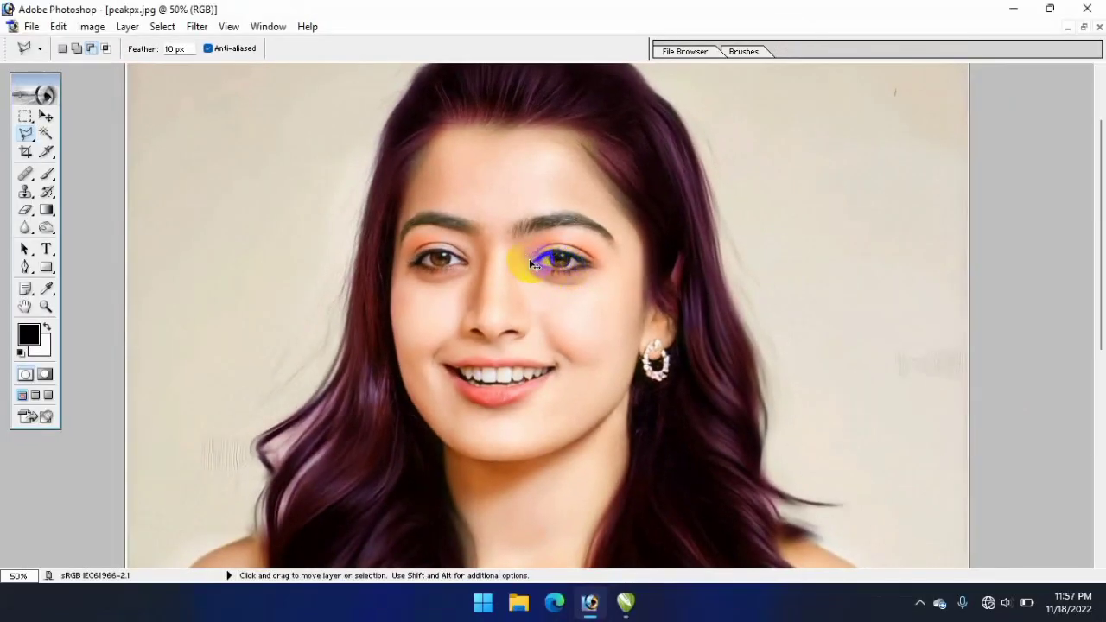
# Zoom in to 200% and pan the view up to the eyes and eyebrows.
pyautogui.hotkey('ctrl', '-')
pyautogui.hotkey('ctrl', '+')
pyautogui.hotkey('ctrl', '+')
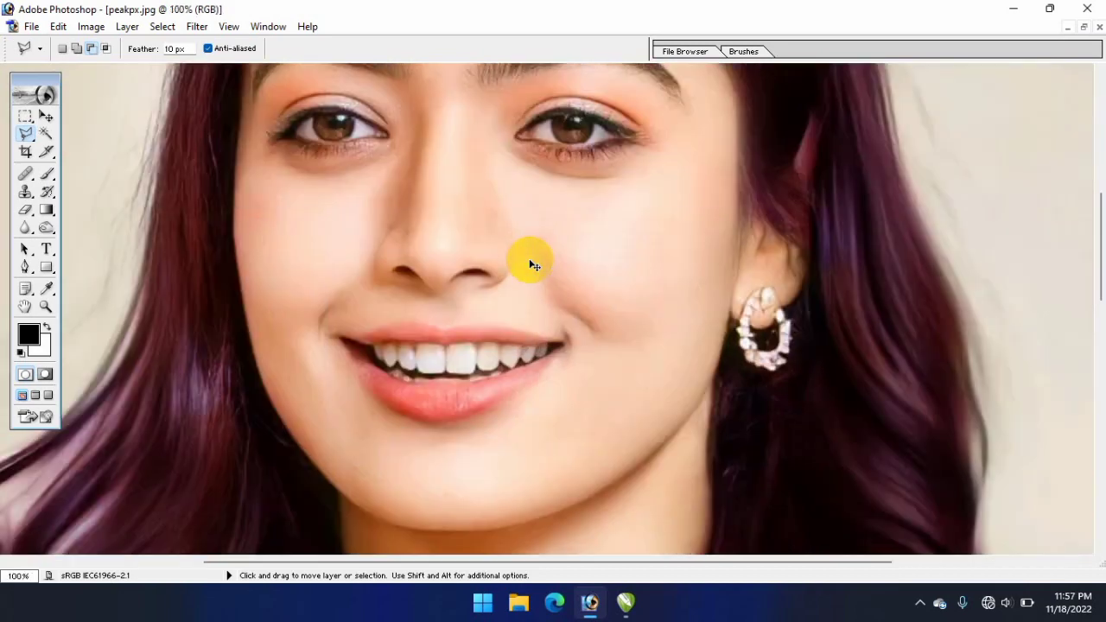
pyautogui.hotkey('ctrl', '+')
pyautogui.moveTo(530, 243); pyautogui.dragTo(533, 334)
pyautogui.moveTo(518, 216); pyautogui.dragTo(522, 329)
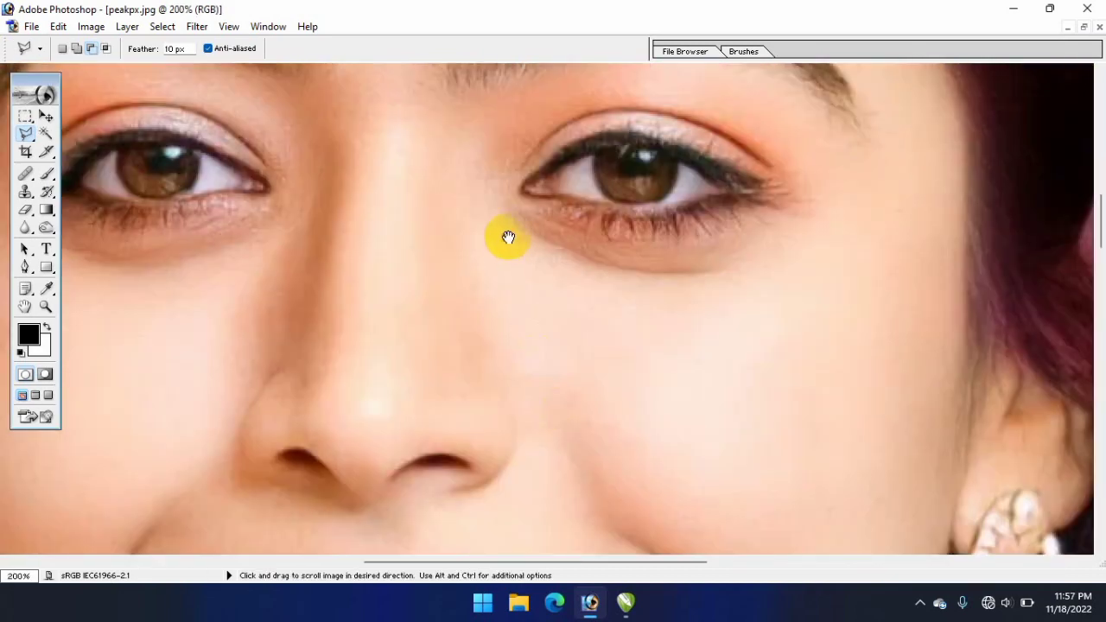
pyautogui.moveTo(506, 239); pyautogui.dragTo(493, 306)
pyautogui.moveTo(493, 260); pyautogui.dragTo(507, 345)
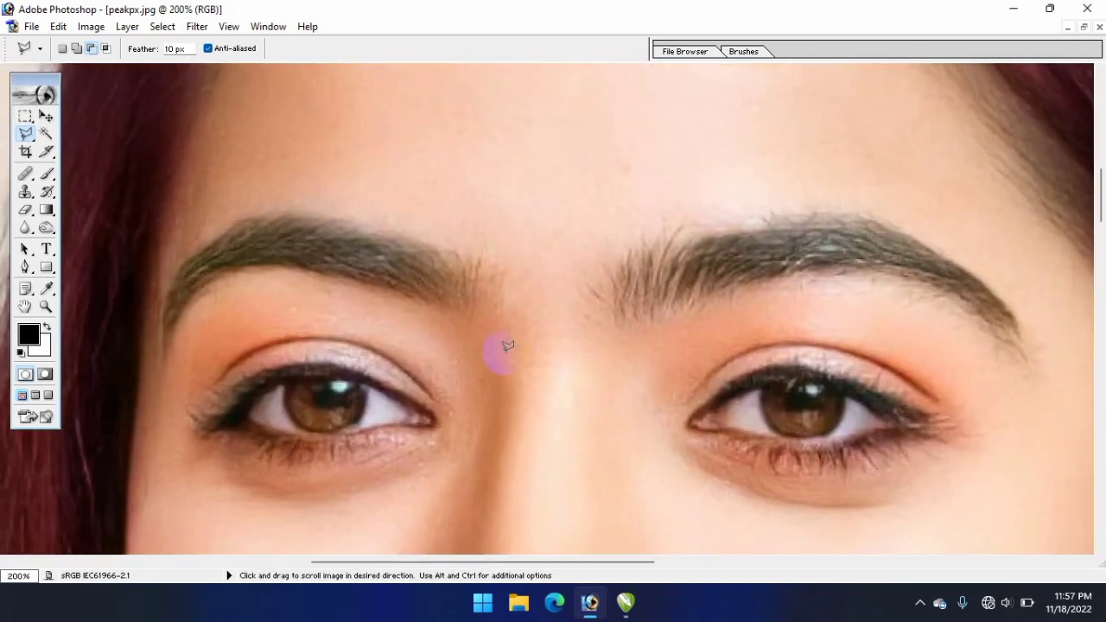
# Switch to the Polygonal Lasso Tool with Add to selection enabled.
pyautogui.click(169, 344)
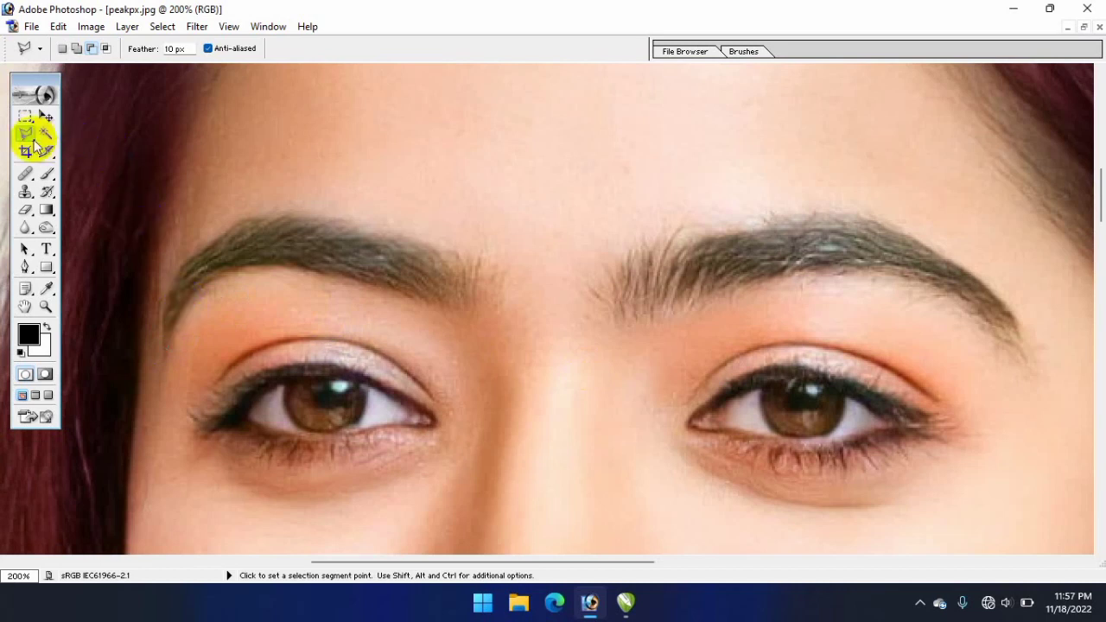
pyautogui.moveTo(25, 134); pyautogui.dragTo(82, 158)
pyautogui.click(82, 154)
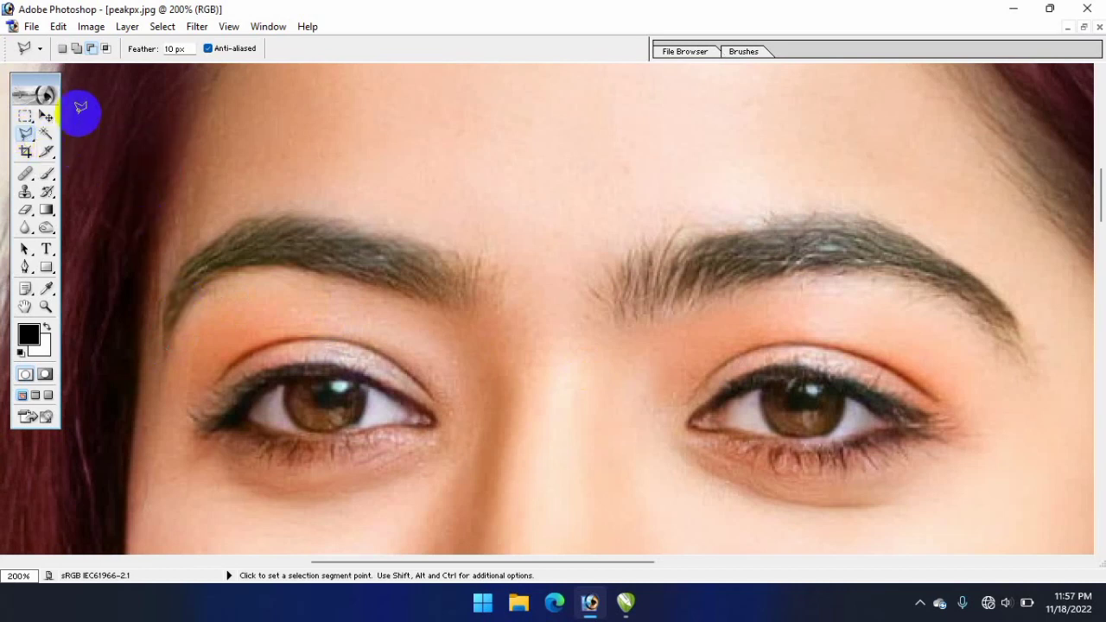
pyautogui.click(76, 49)
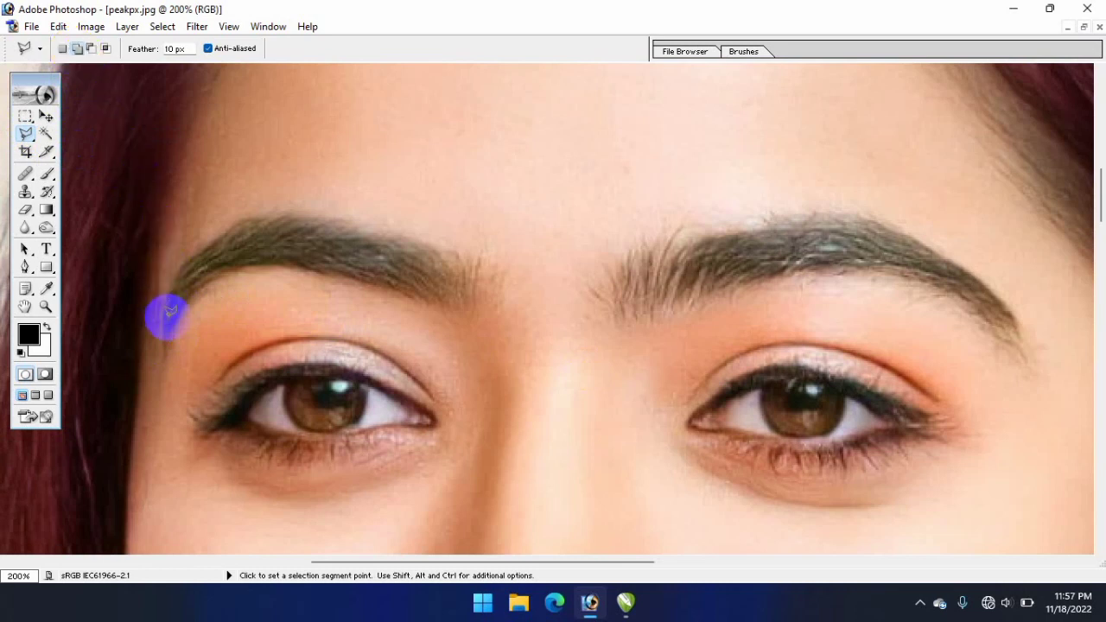
# Outline the left eyebrow with a closed polygonal selection.
pyautogui.click(164, 341)
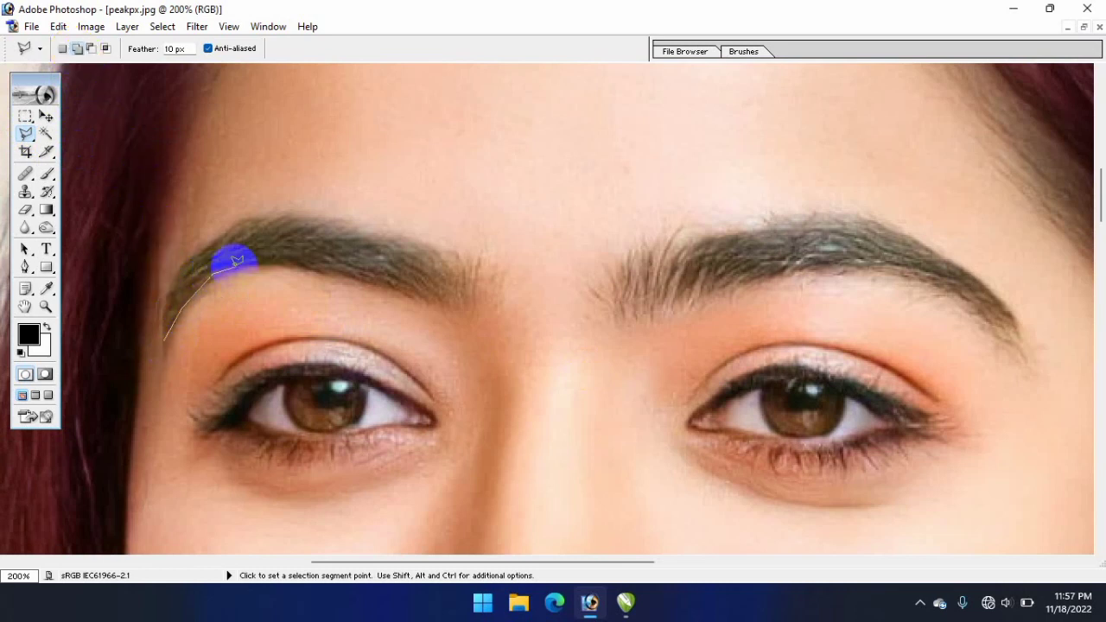
pyautogui.click(283, 260)
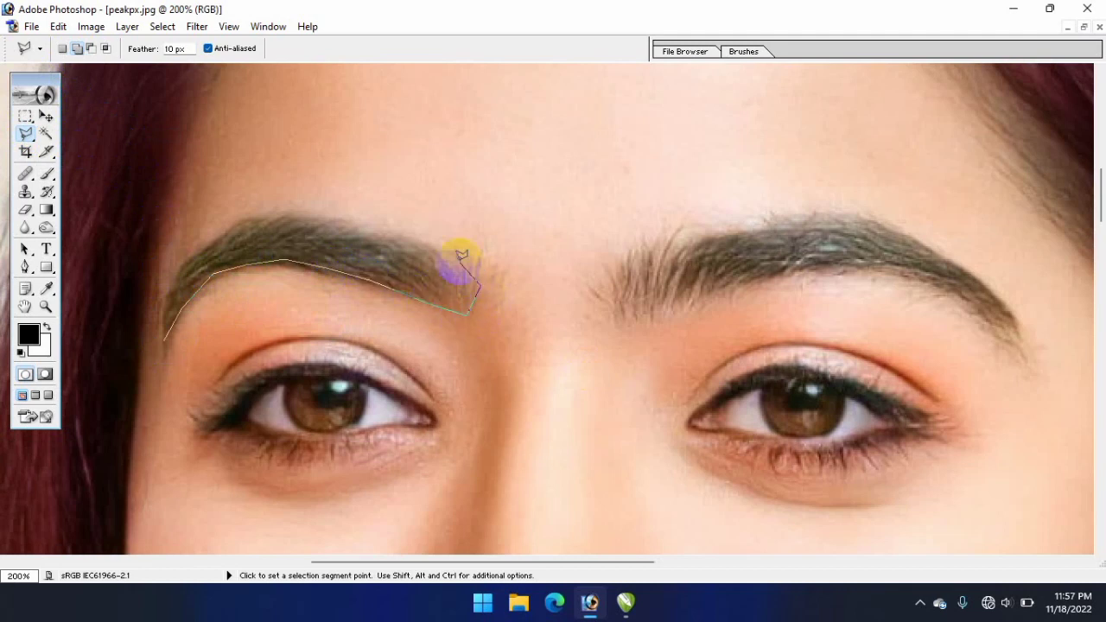
pyautogui.click(358, 217)
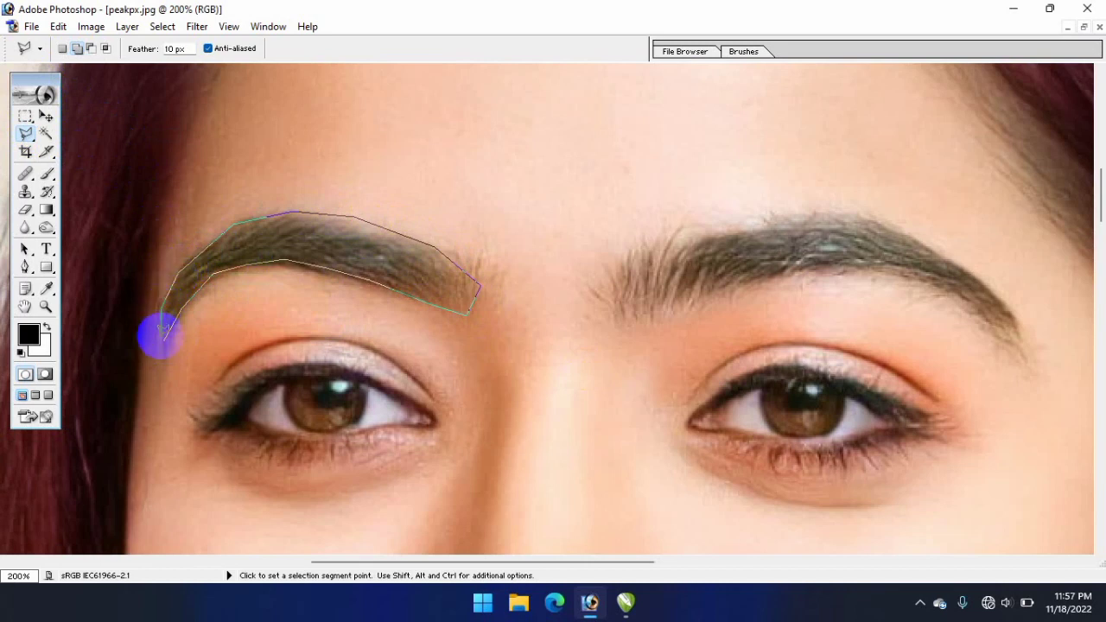
pyautogui.click(162, 326)
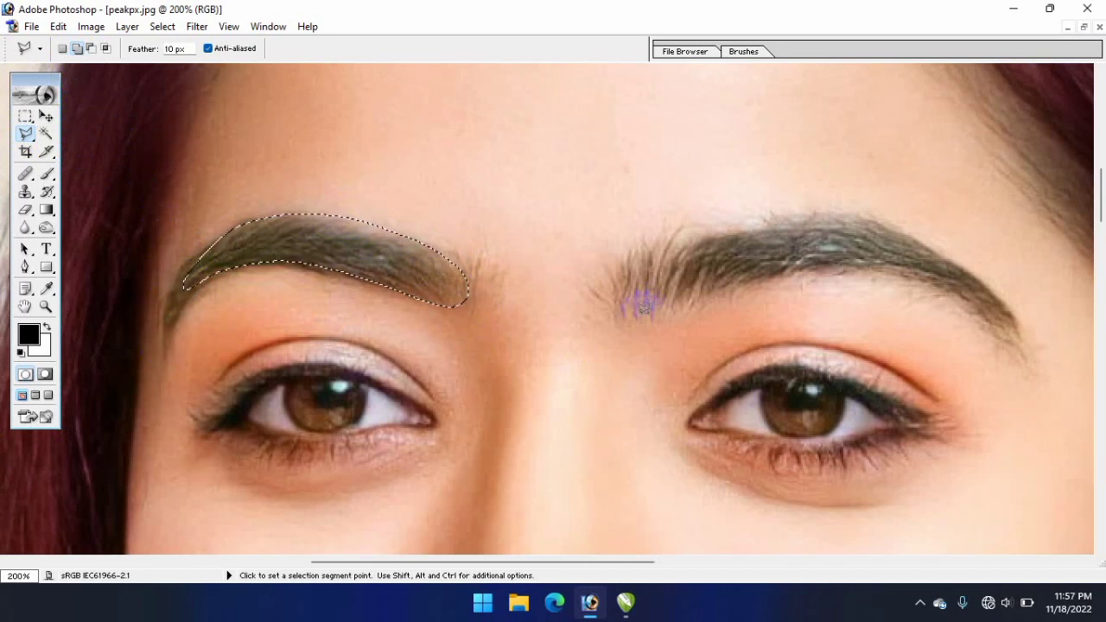
# Add the right eyebrow to the selection by tracing around it.
pyautogui.click(682, 234)
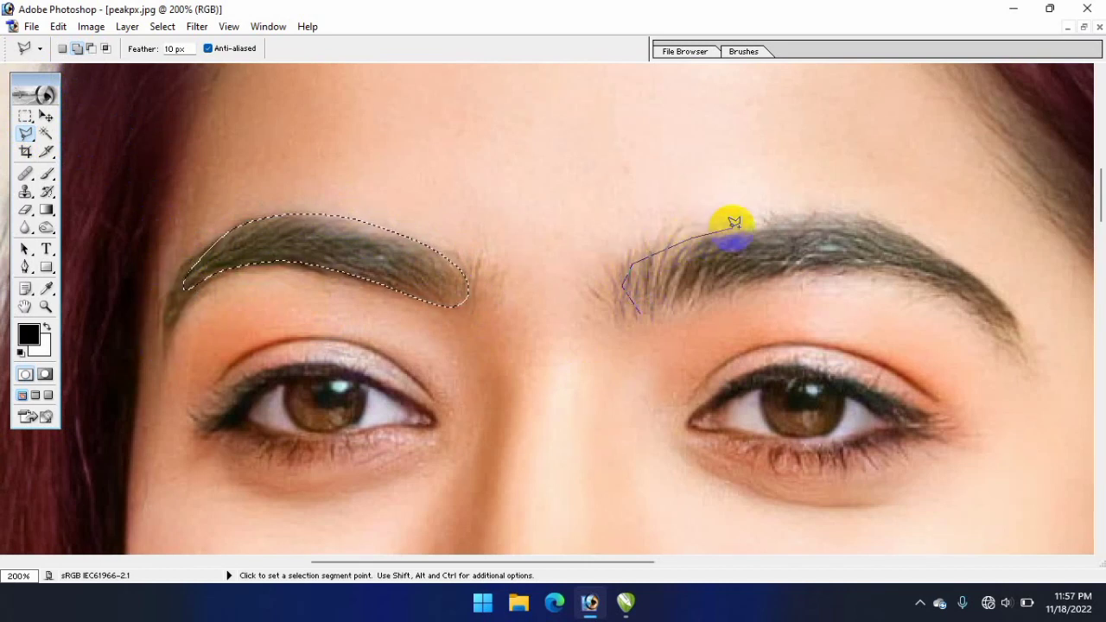
pyautogui.click(762, 220)
pyautogui.click(825, 219)
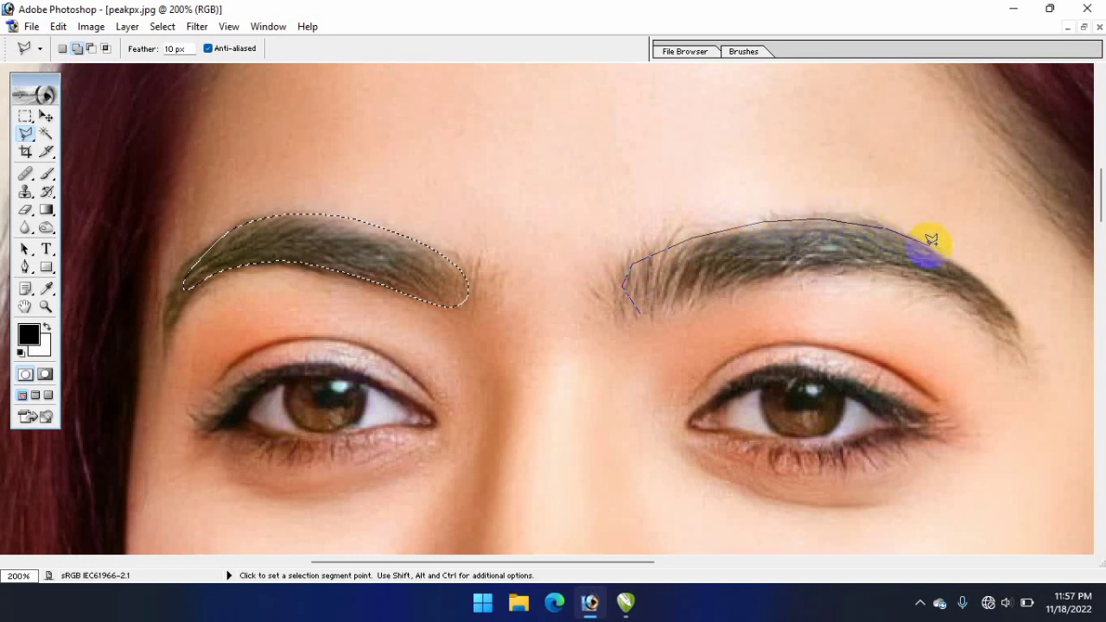
pyautogui.click(967, 263)
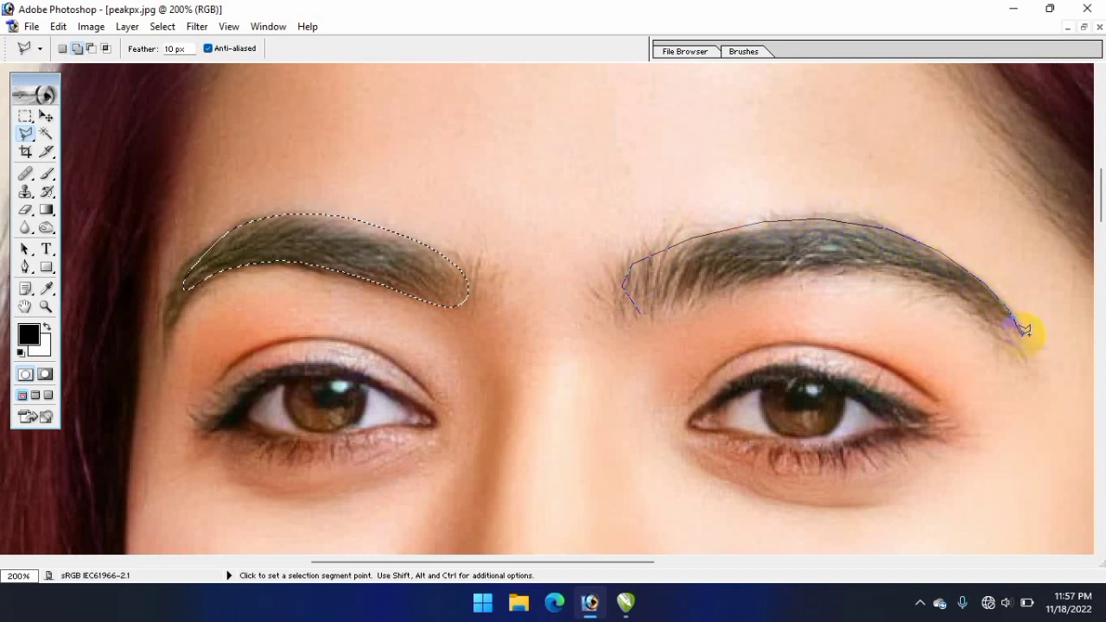
pyautogui.click(842, 272)
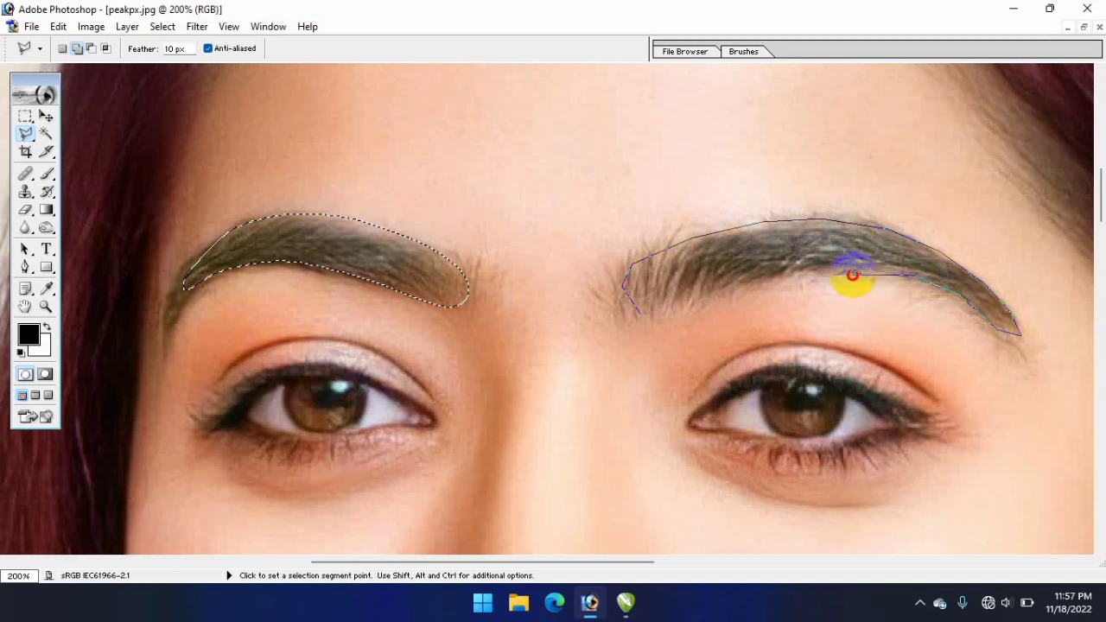
pyautogui.click(768, 277)
pyautogui.click(715, 287)
pyautogui.click(643, 308)
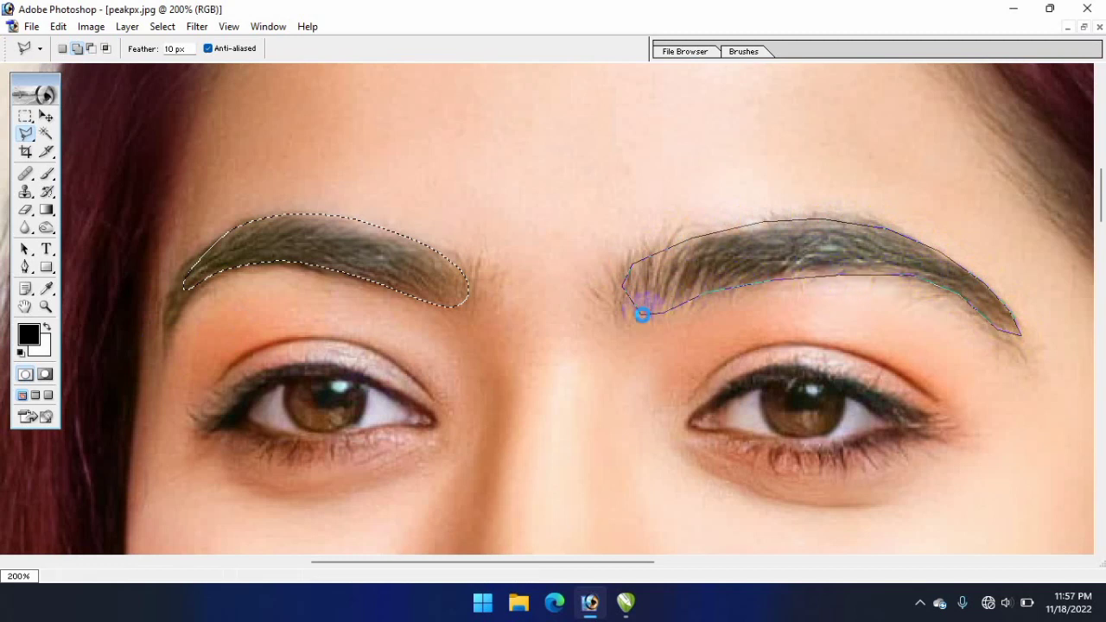
pyautogui.scroll(-3, 549, 304)
# Outline the left eye along its upper and lower lids to add it to the selection.
pyautogui.scroll(-1, 549, 304)
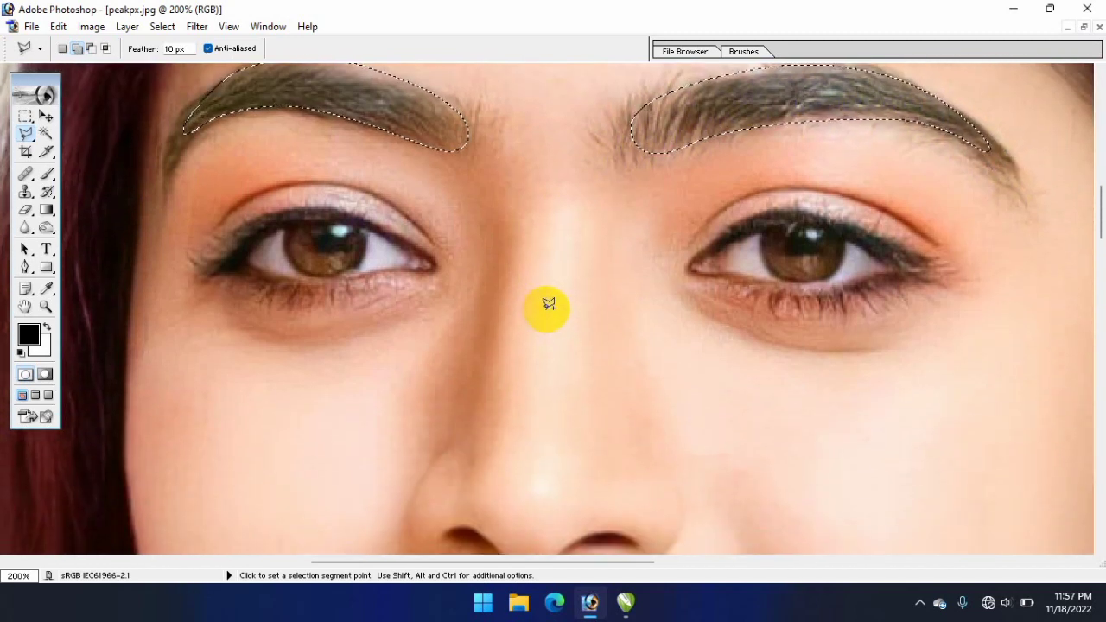
pyautogui.scroll(-1, 547, 306)
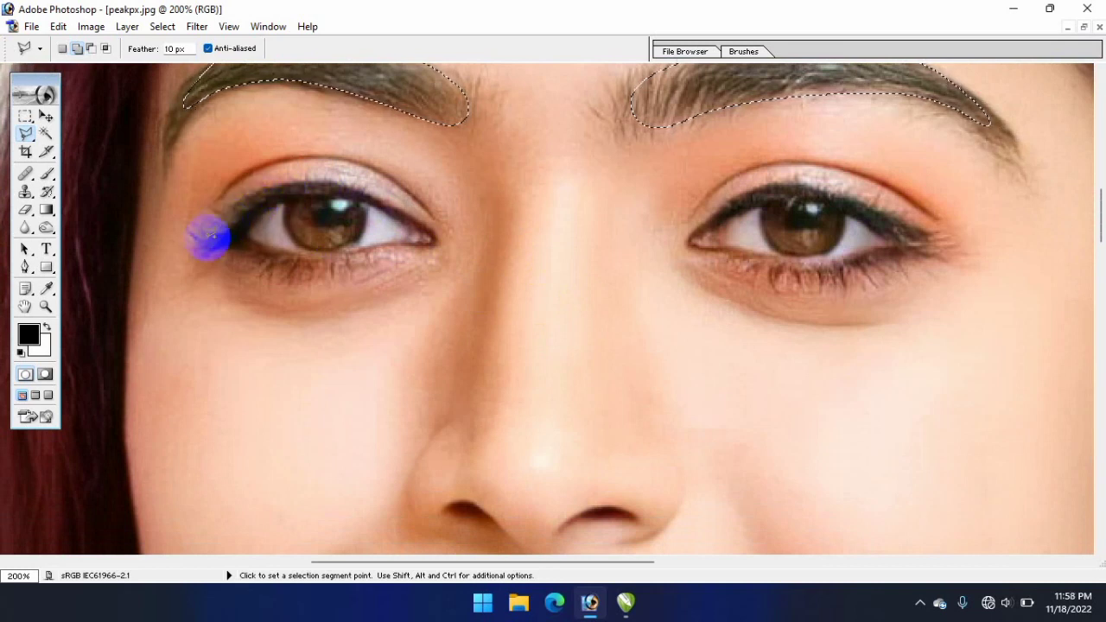
pyautogui.click(191, 242)
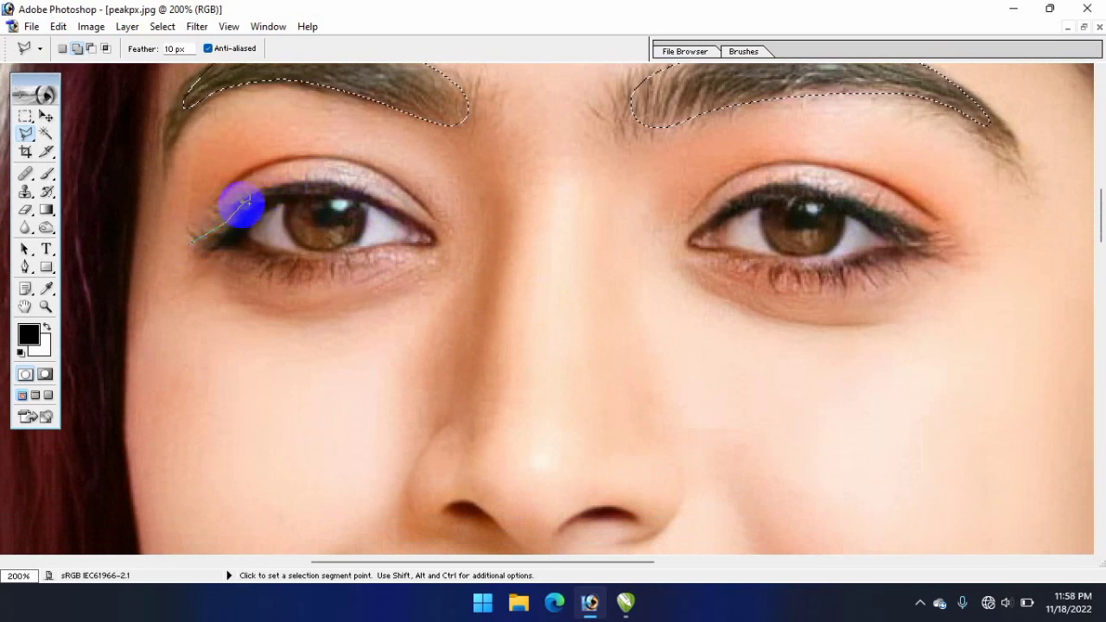
pyautogui.click(289, 184)
pyautogui.click(333, 182)
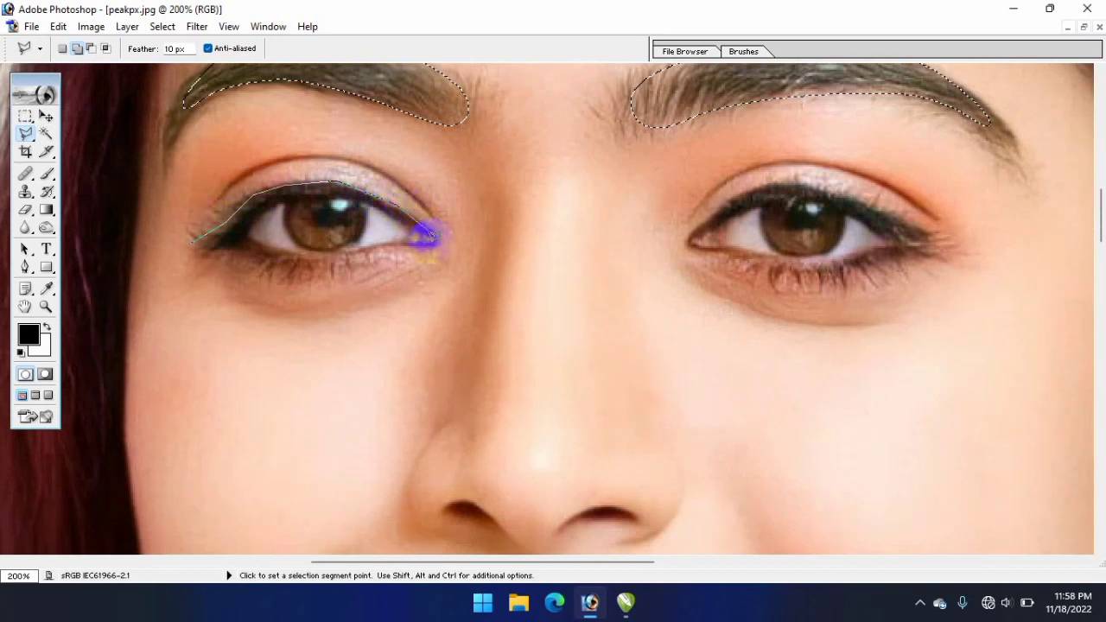
pyautogui.click(280, 255)
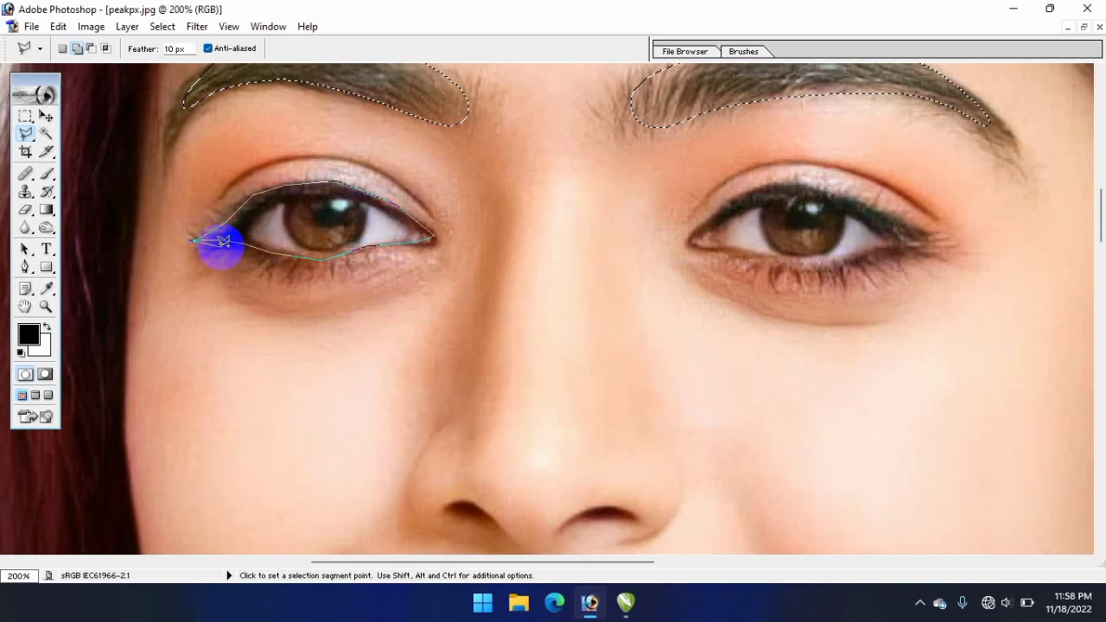
pyautogui.click(224, 241)
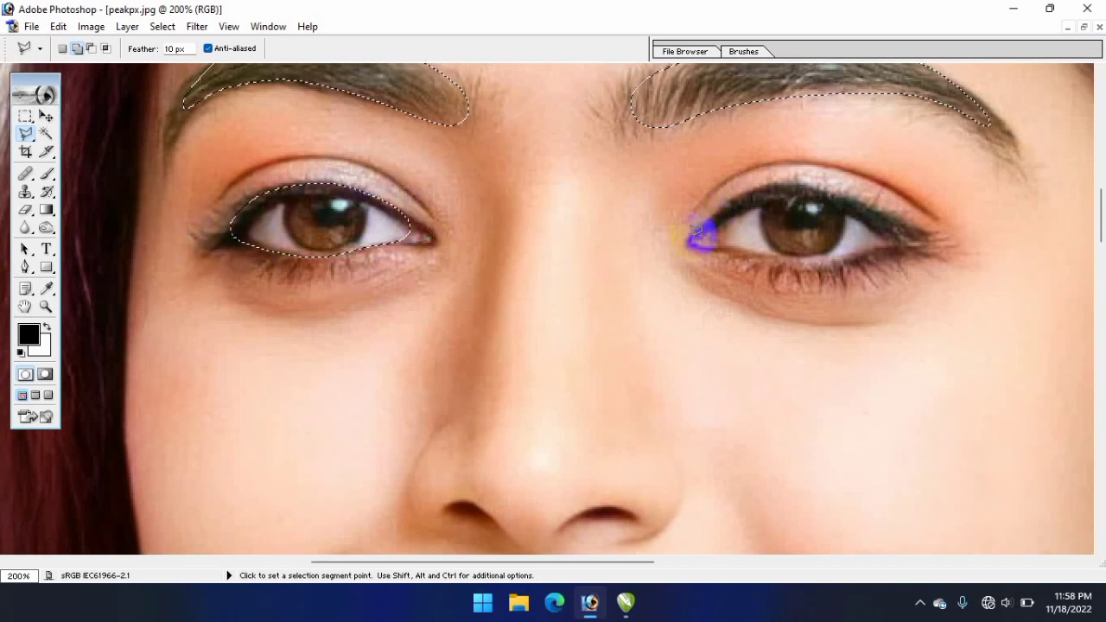
# Add the right eye to the selection and zoom out to the whole face.
pyautogui.click(781, 185)
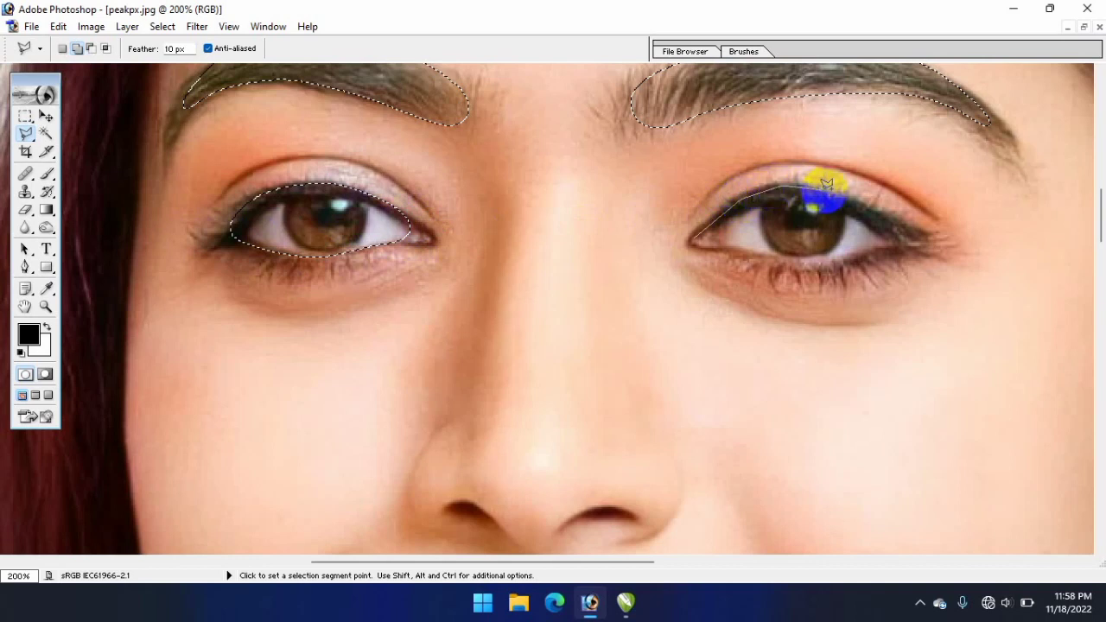
pyautogui.click(929, 231)
pyautogui.click(909, 246)
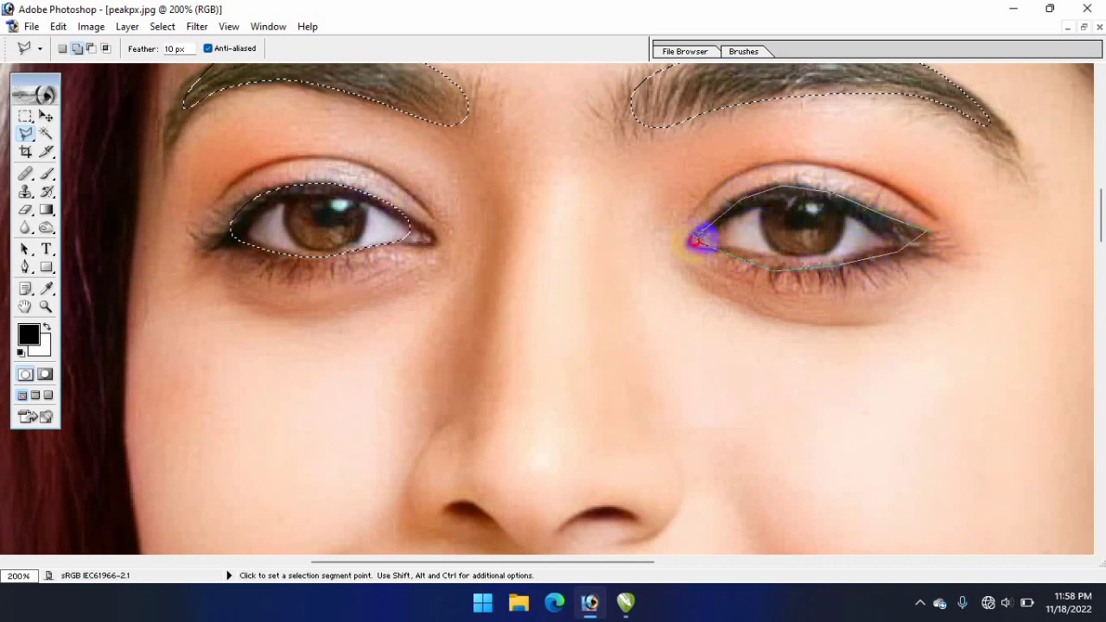
pyautogui.click(697, 241)
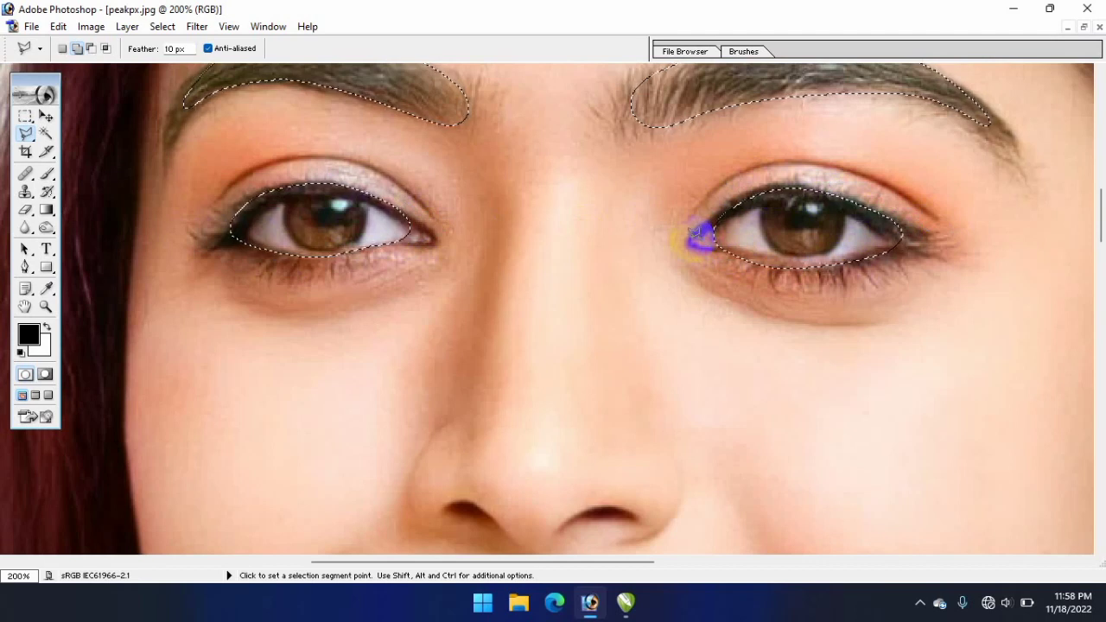
pyautogui.hotkey('ctrl', '-')
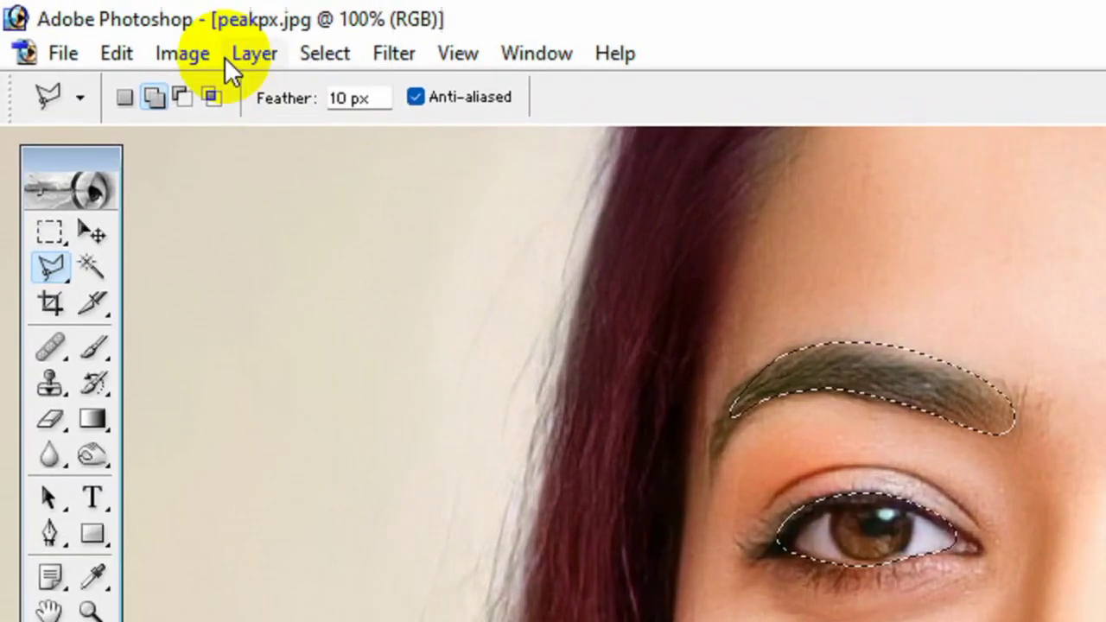
# Use Image > Adjustments > Variations with More Red/More Magenta to give eyes and eyebrows a plum tint.
pyautogui.click(92, 27)
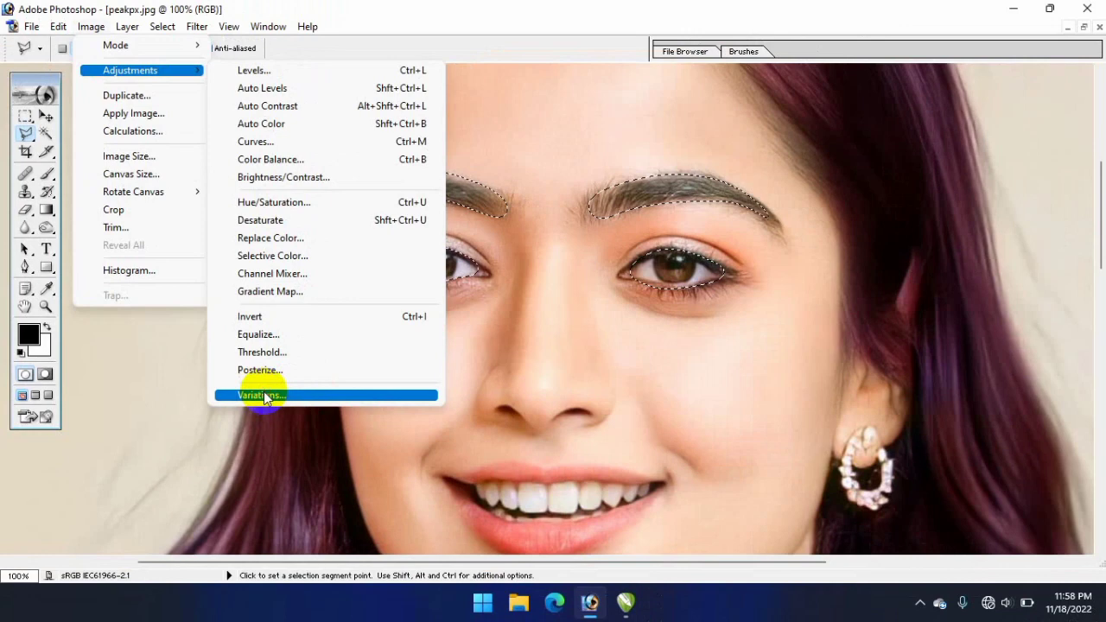
pyautogui.click(528, 483)
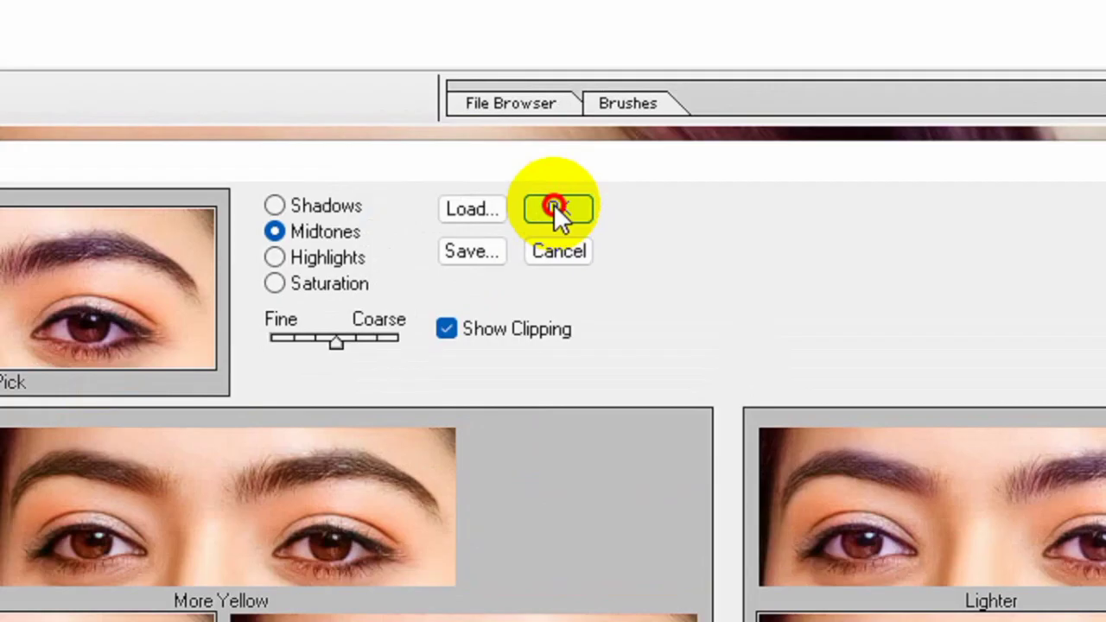
pyautogui.click(557, 208)
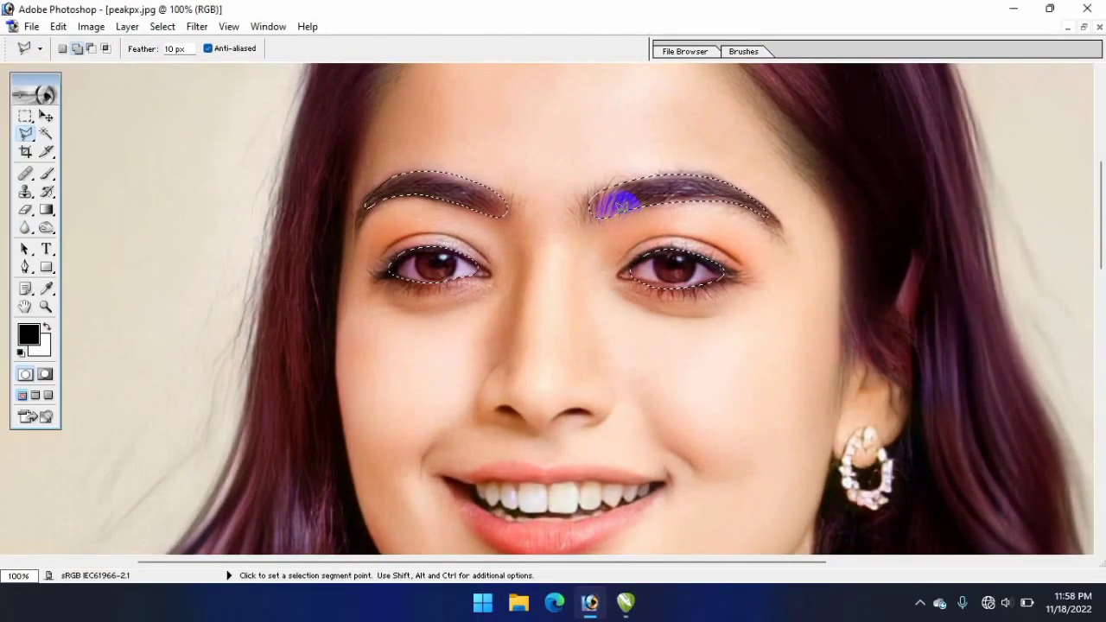
# Zoom out and clear the eye and eyebrow selection.
pyautogui.hotkey('ctrl', '-')
pyautogui.hotkey('ctrl', '-')
pyautogui.press('ctrl')
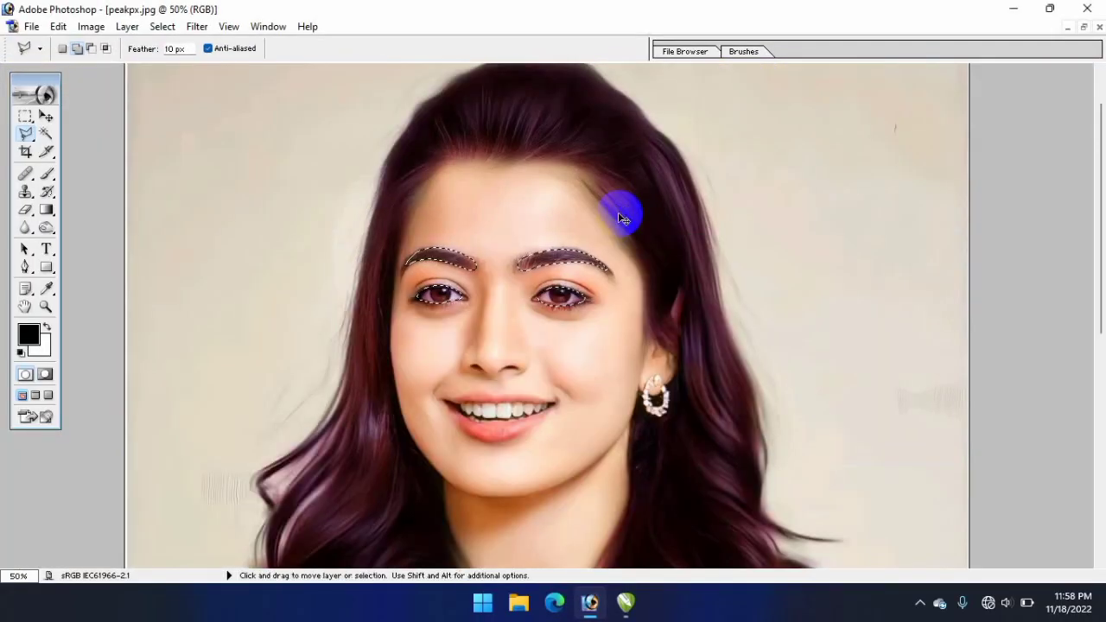
pyautogui.hotkey('ctrl', 'd')
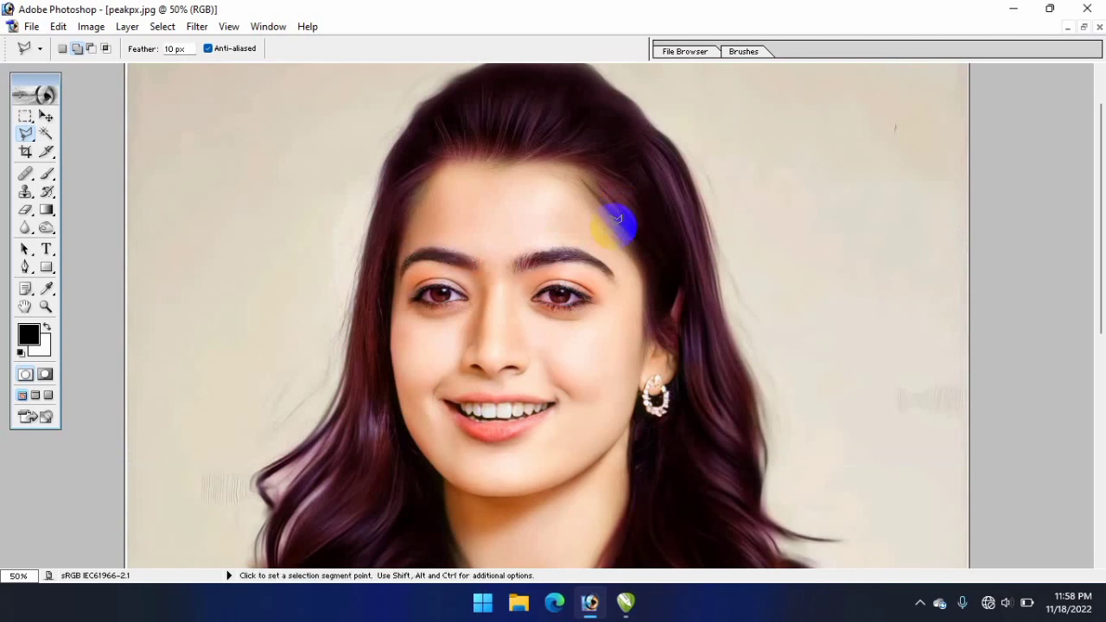
pyautogui.scroll(-1, 592, 195)
pyautogui.scroll(1, 527, 238)
pyautogui.scroll(1, 541, 219)
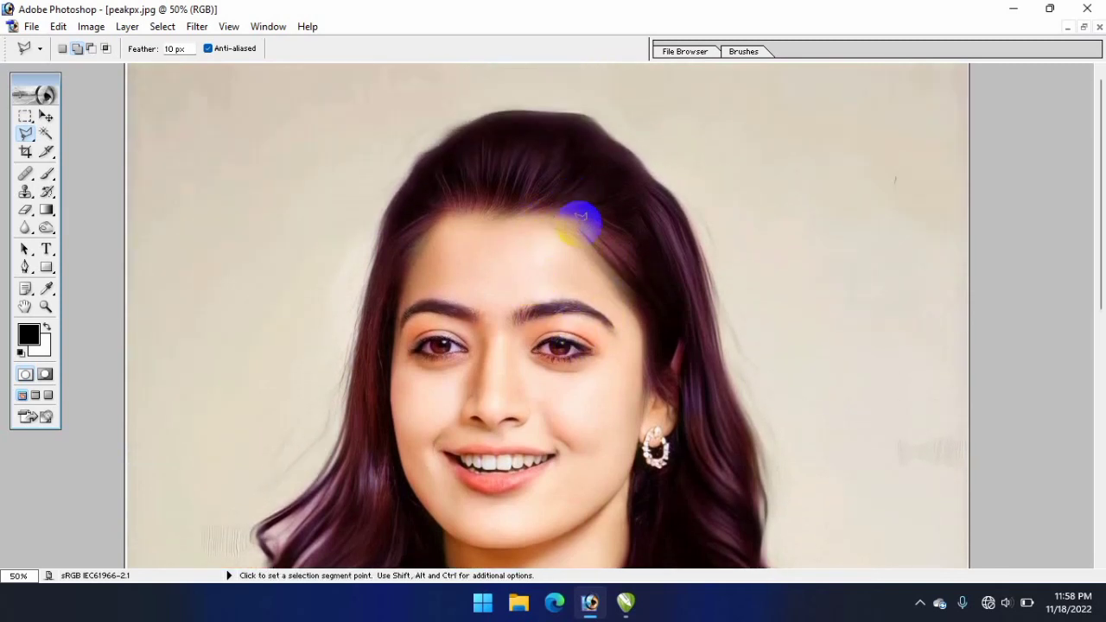
# Zoom to 200% and pan the view onto the lips.
pyautogui.click(442, 344)
pyautogui.scroll(-1, 458, 259)
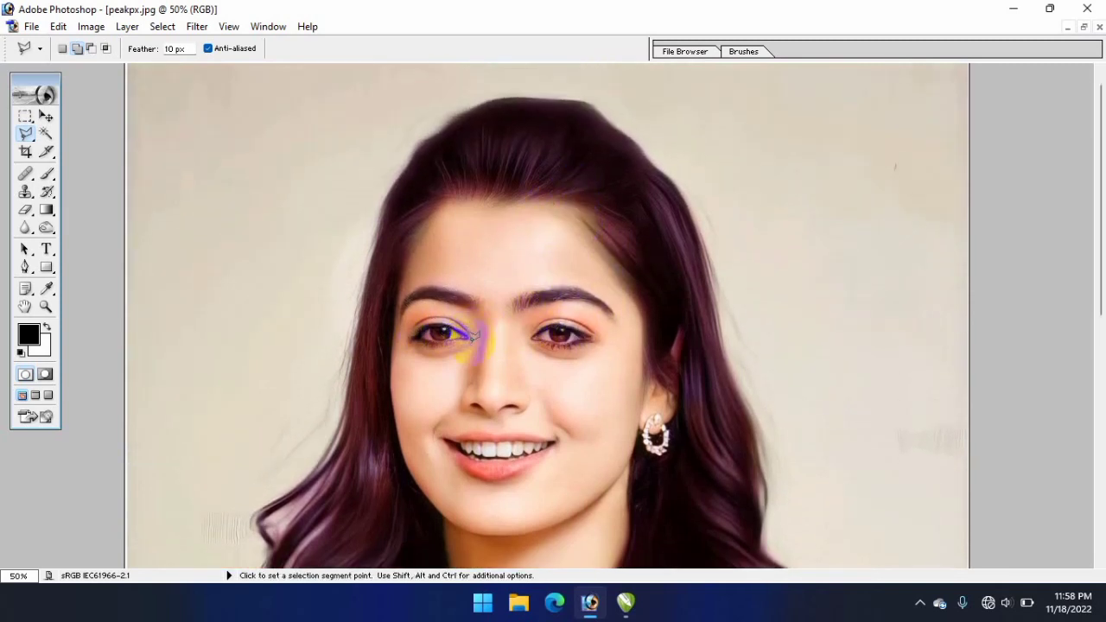
pyautogui.scroll(-1, 469, 325)
pyautogui.scroll(-2, 475, 333)
pyautogui.scroll(-1, 471, 339)
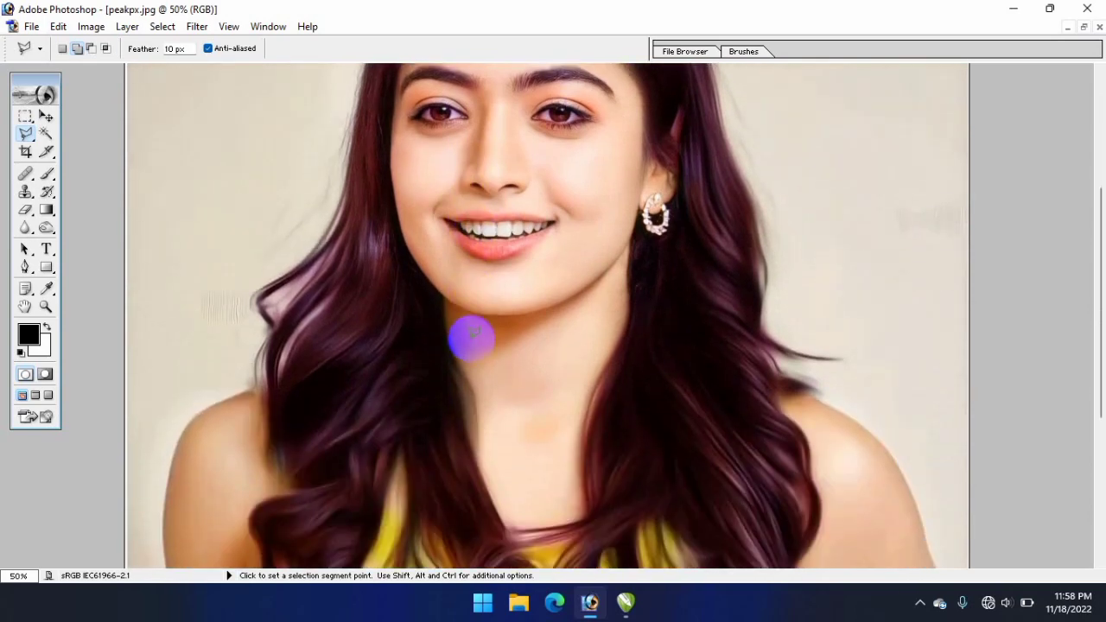
pyautogui.hotkey('ctrl', '+')
pyautogui.moveTo(481, 239)
pyautogui.mouseDown()
pyautogui.moveTo(477, 314)
pyautogui.moveTo(605, 383)
pyautogui.mouseUp()
pyautogui.hotkey('ctrl', '+')
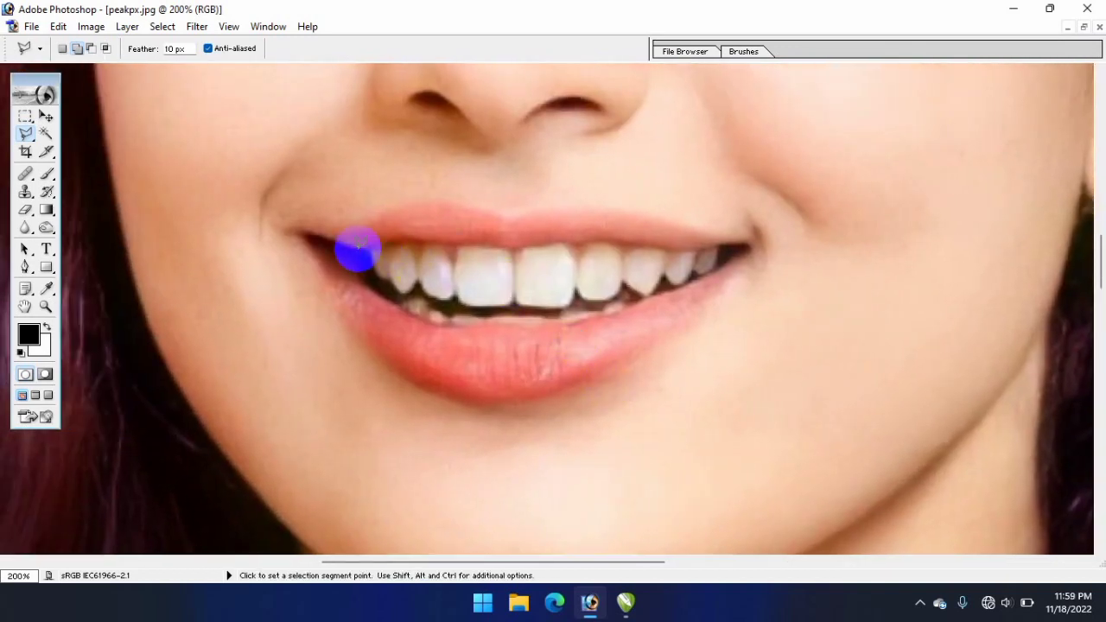
# Trace the outer edge of the upper and lower lips with the Polygonal Lasso.
pyautogui.click(315, 231)
pyautogui.click(362, 224)
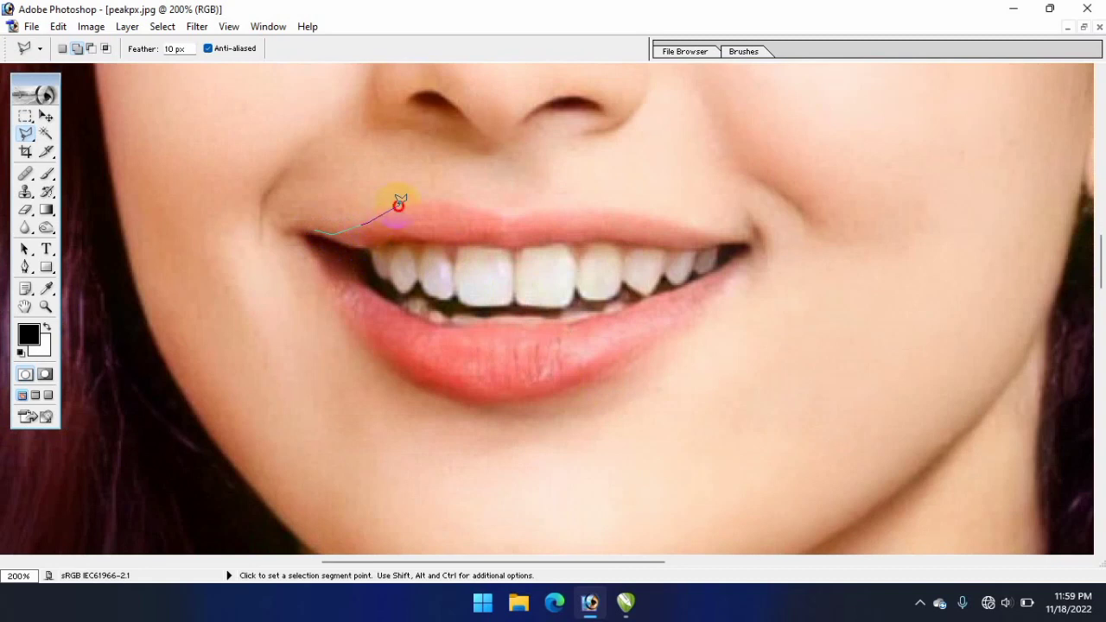
pyautogui.click(530, 212)
pyautogui.click(687, 227)
pyautogui.click(743, 236)
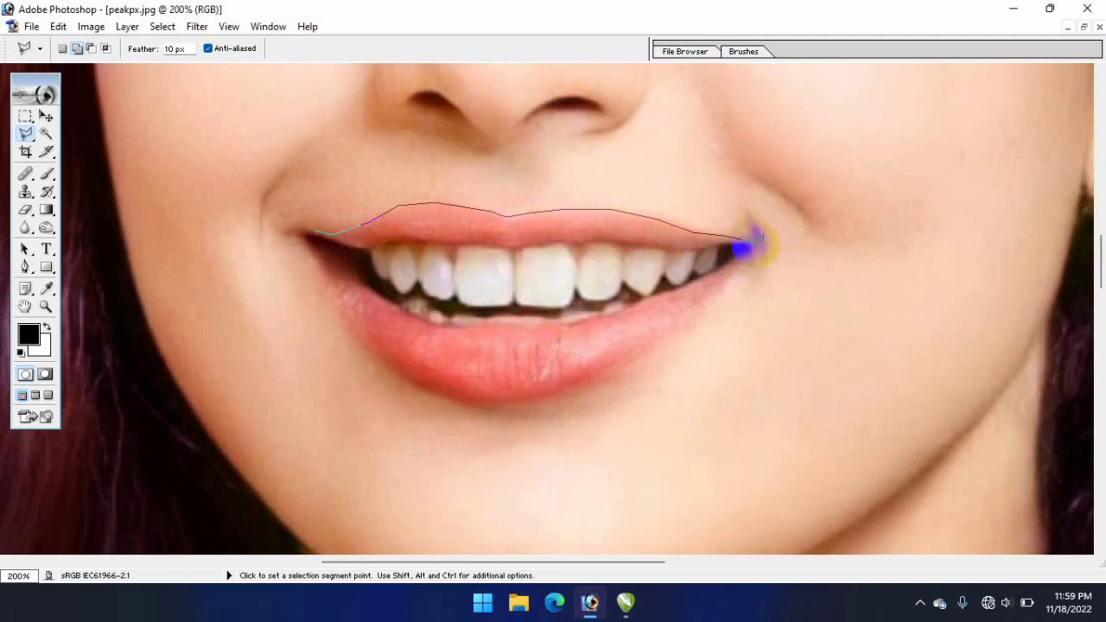
pyautogui.click(643, 357)
pyautogui.click(503, 404)
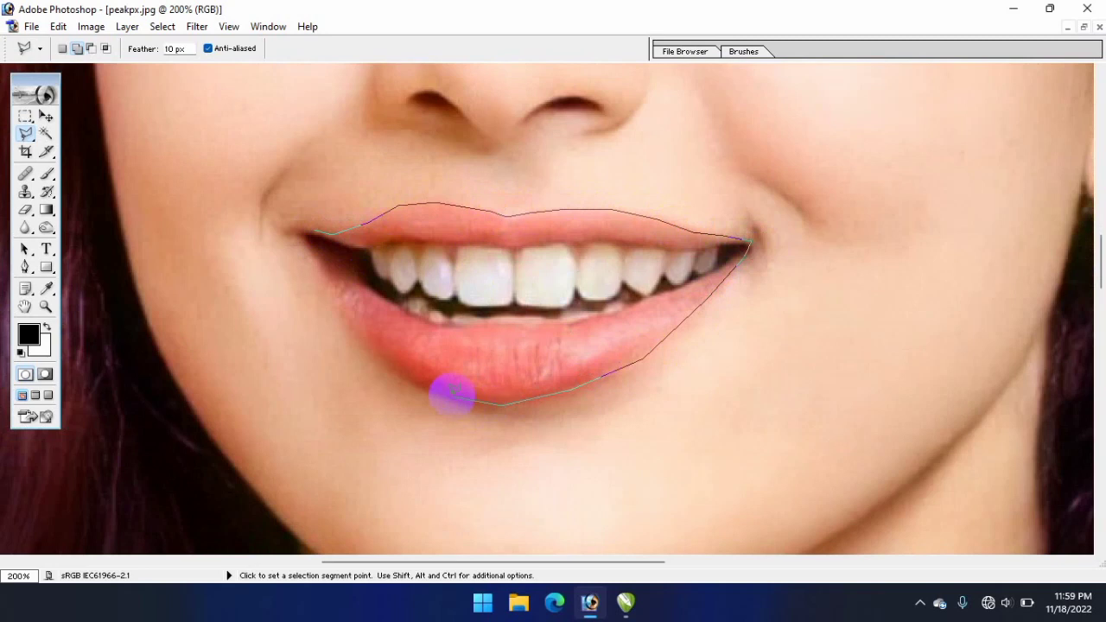
pyautogui.moveTo(346, 291); pyautogui.dragTo(309, 235)
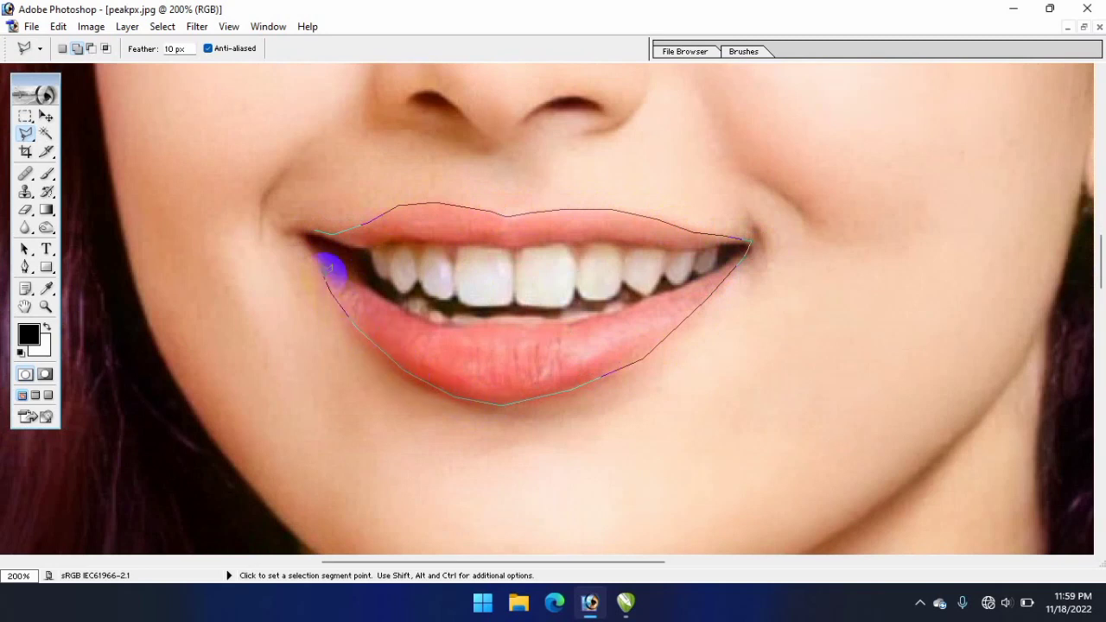
pyautogui.click(304, 235)
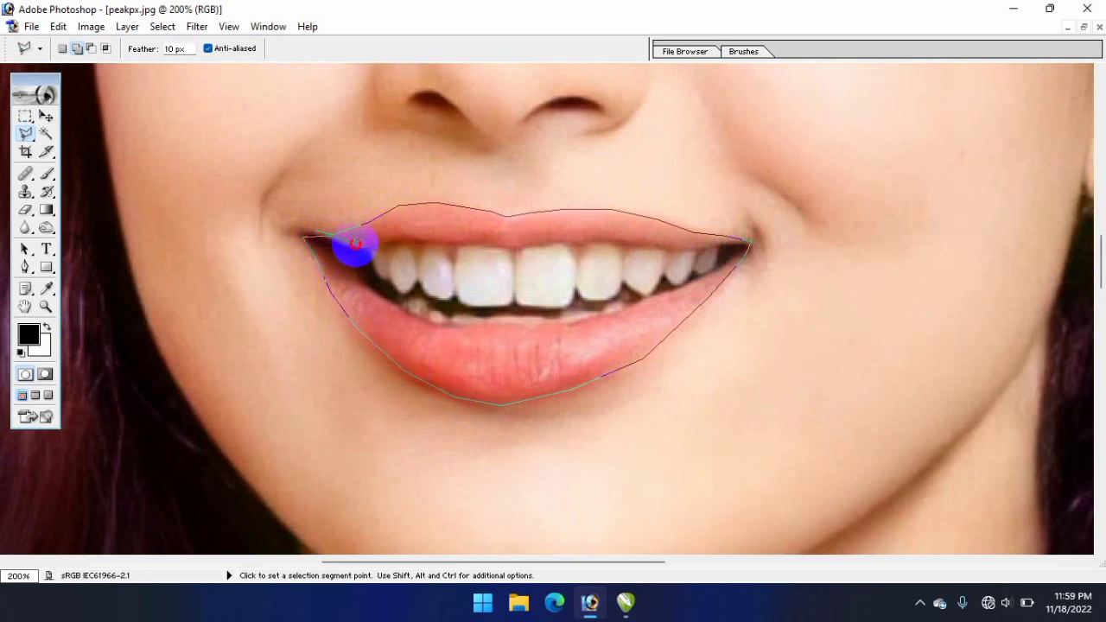
# Trace the inner lip edge to exclude the teeth, close the path, and zoom out.
pyautogui.click(356, 246)
pyautogui.click(391, 299)
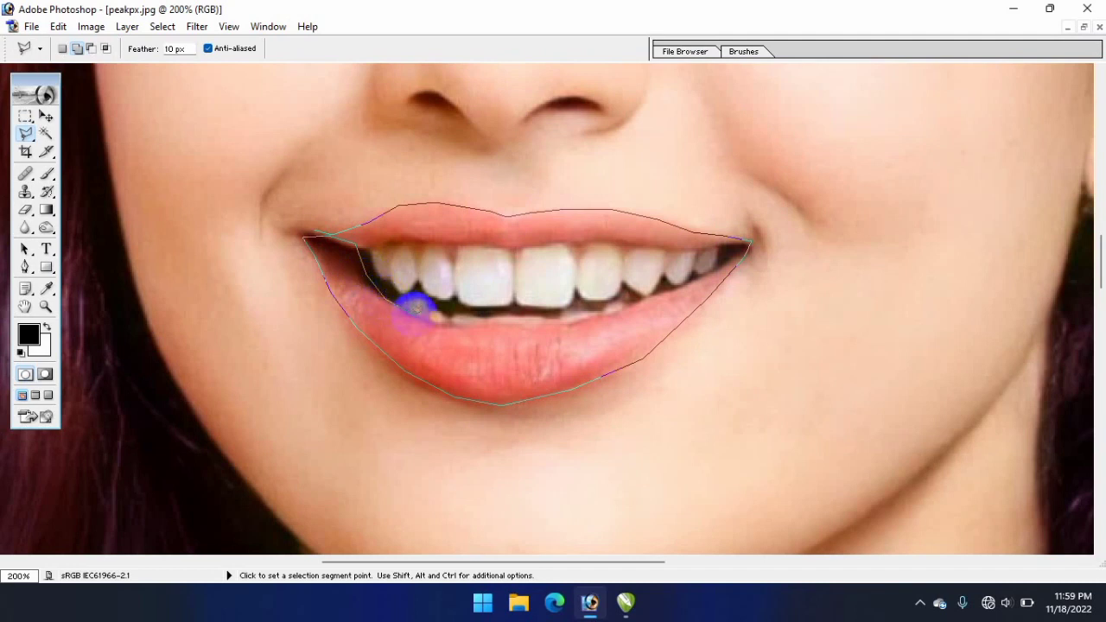
pyautogui.click(430, 317)
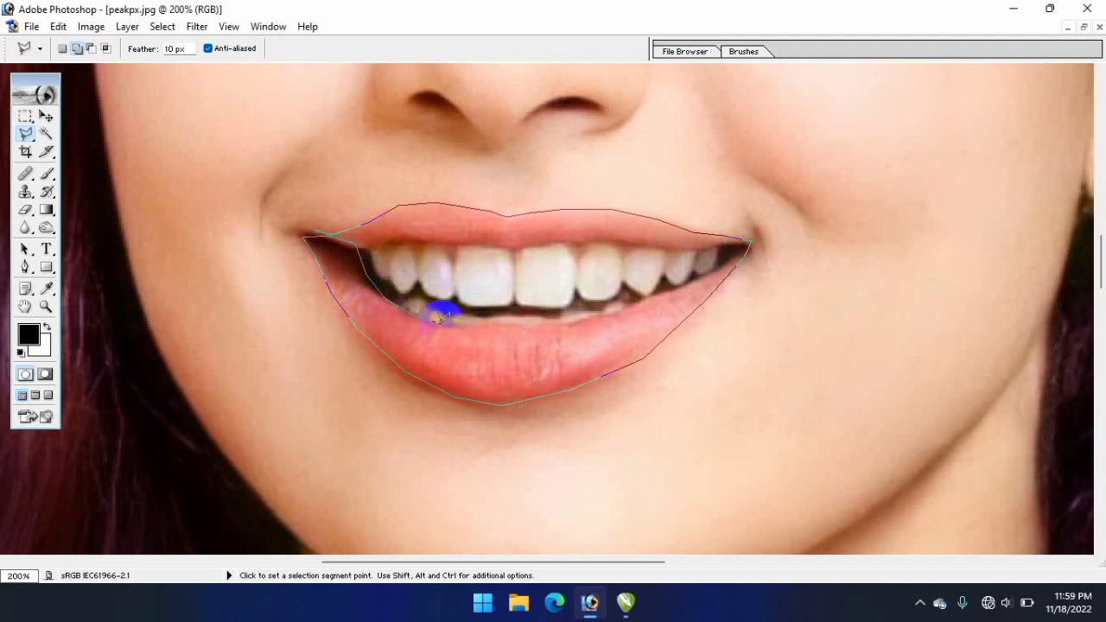
pyautogui.click(506, 331)
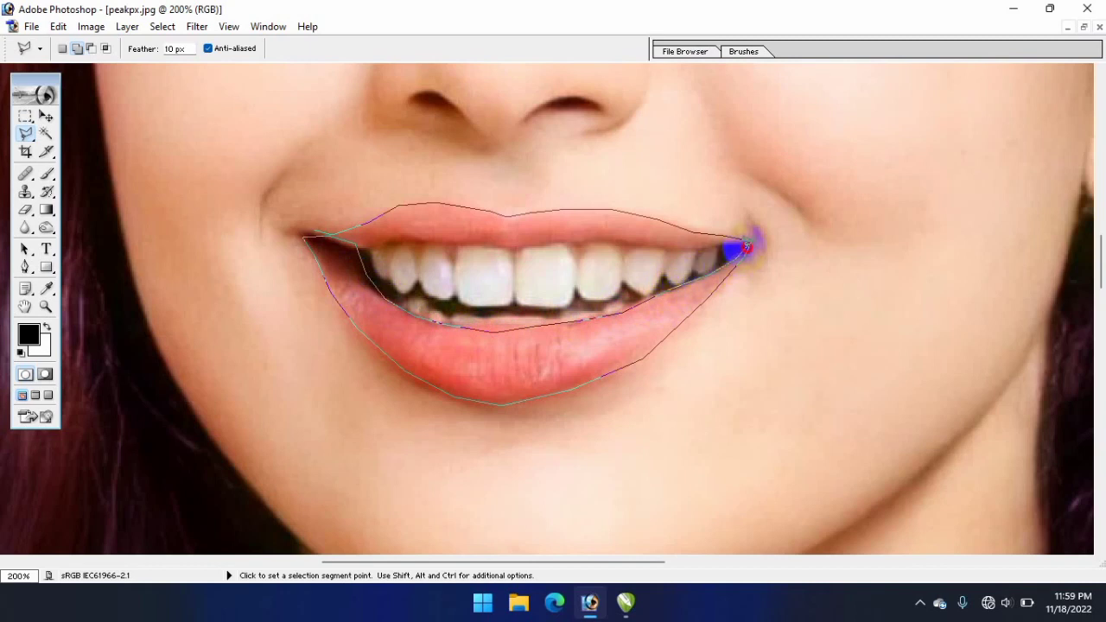
pyautogui.click(745, 245)
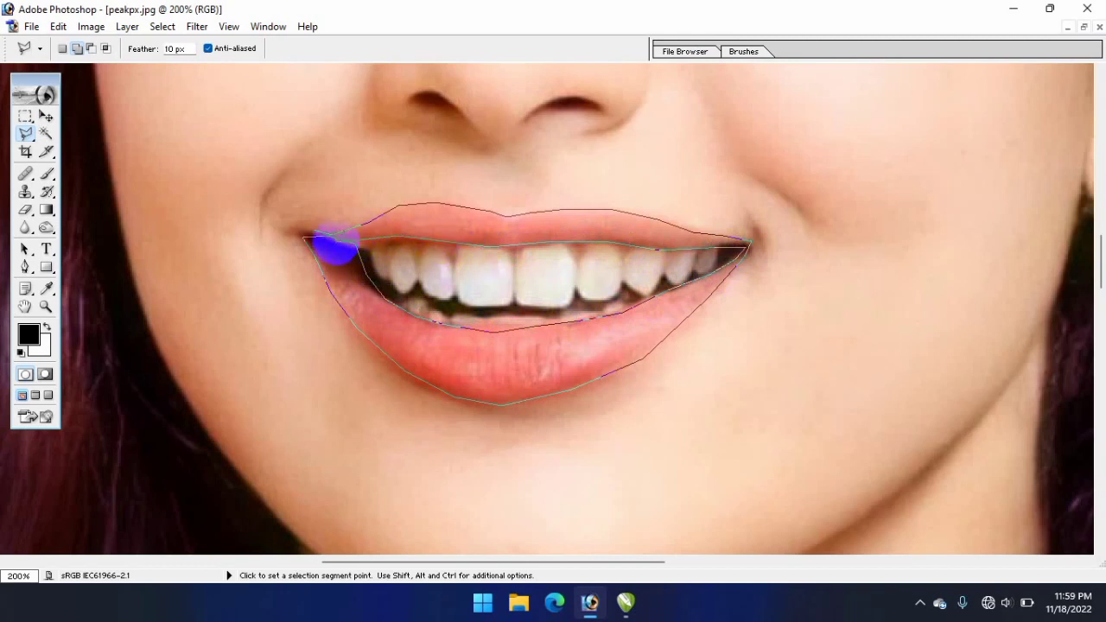
pyautogui.click(318, 235)
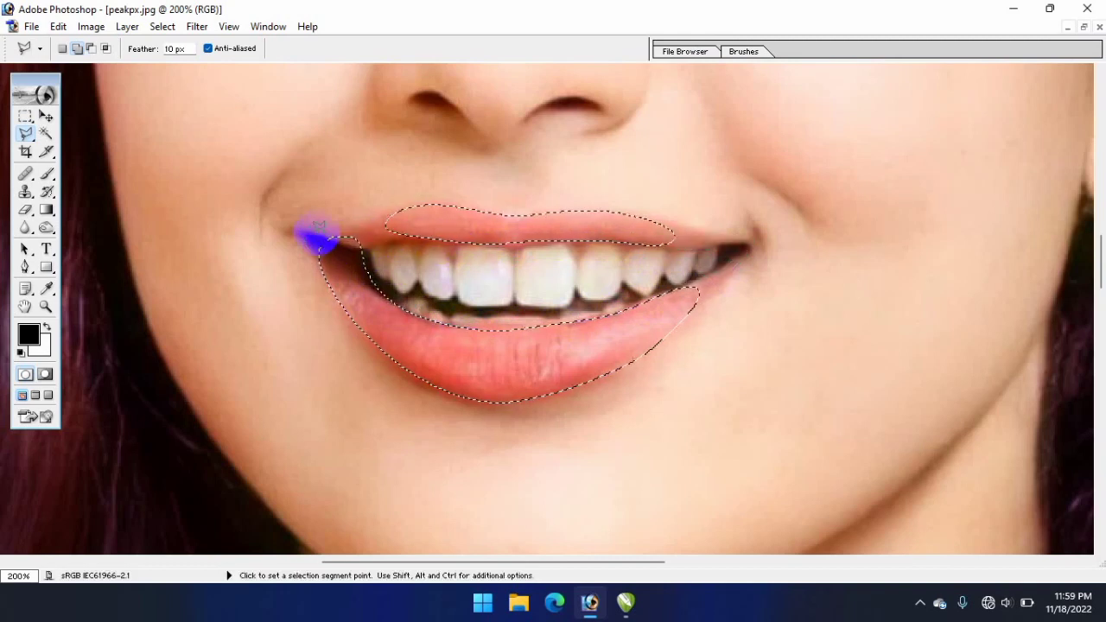
pyautogui.press('Return')
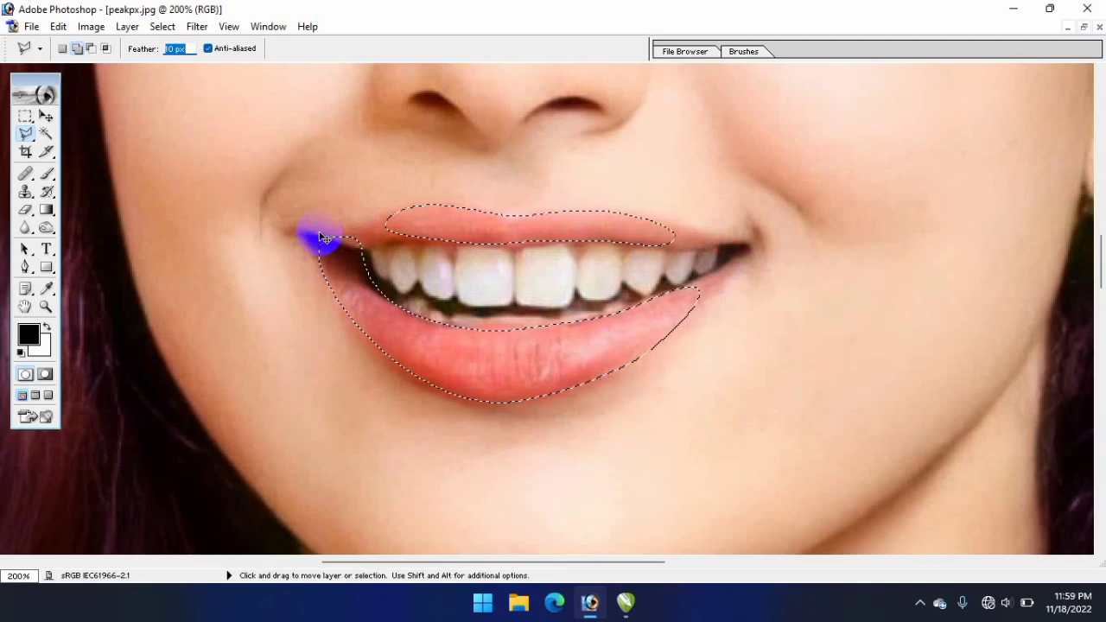
pyautogui.hotkey('ctrl', '-')
pyautogui.hotkey('ctrl', '-')
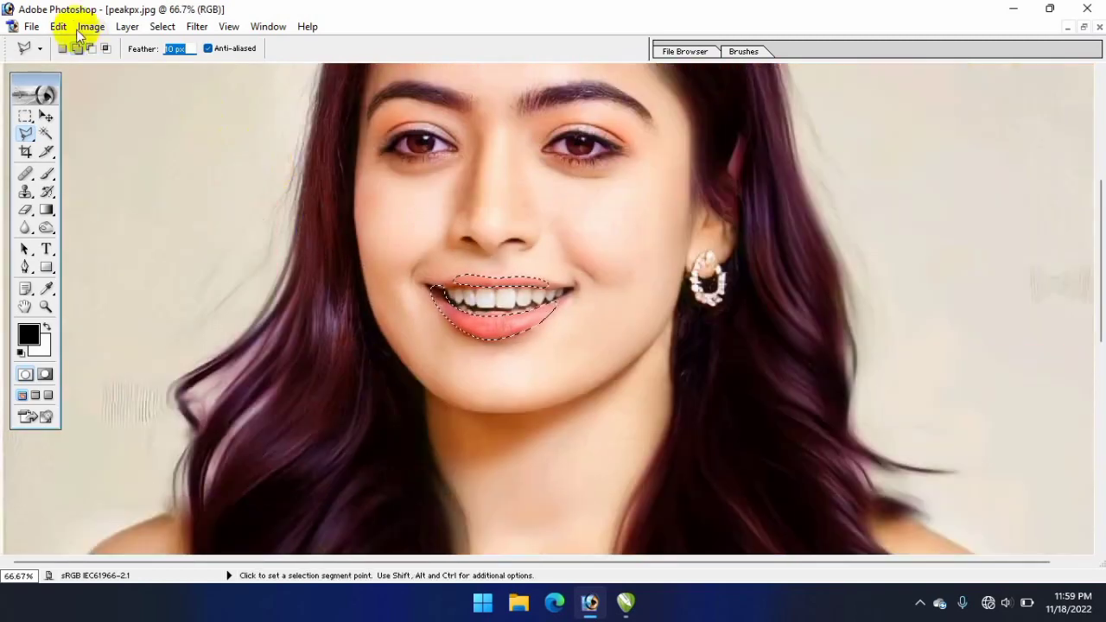
# Apply a More Red/More Magenta Variations pick to turn the selected lips pink-red.
pyautogui.click(91, 26)
pyautogui.moveTo(130, 70)
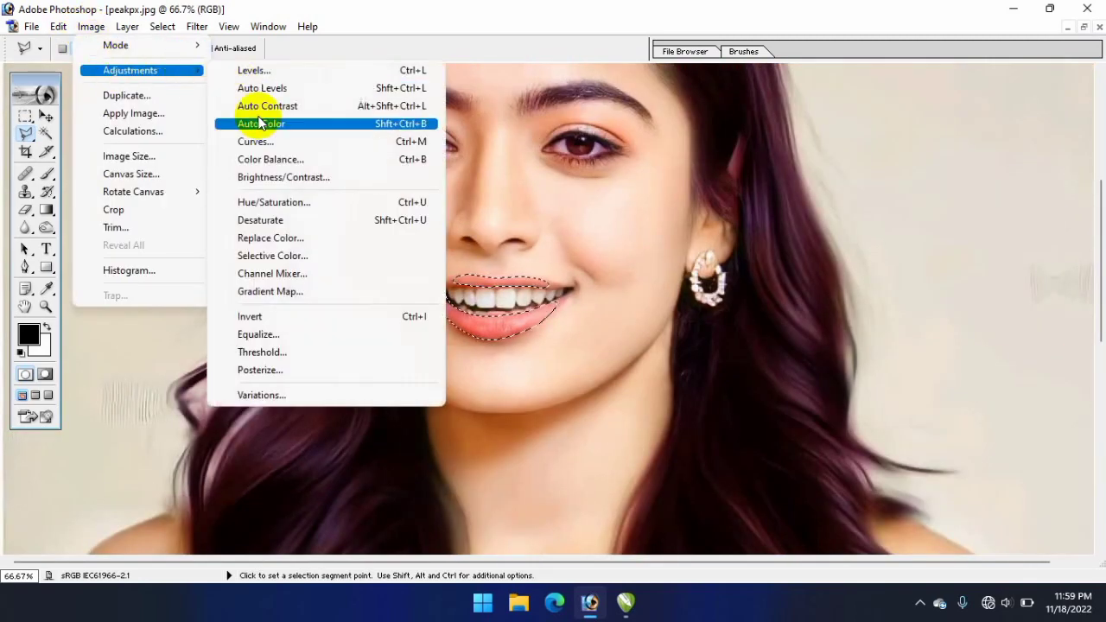
pyautogui.click(272, 397)
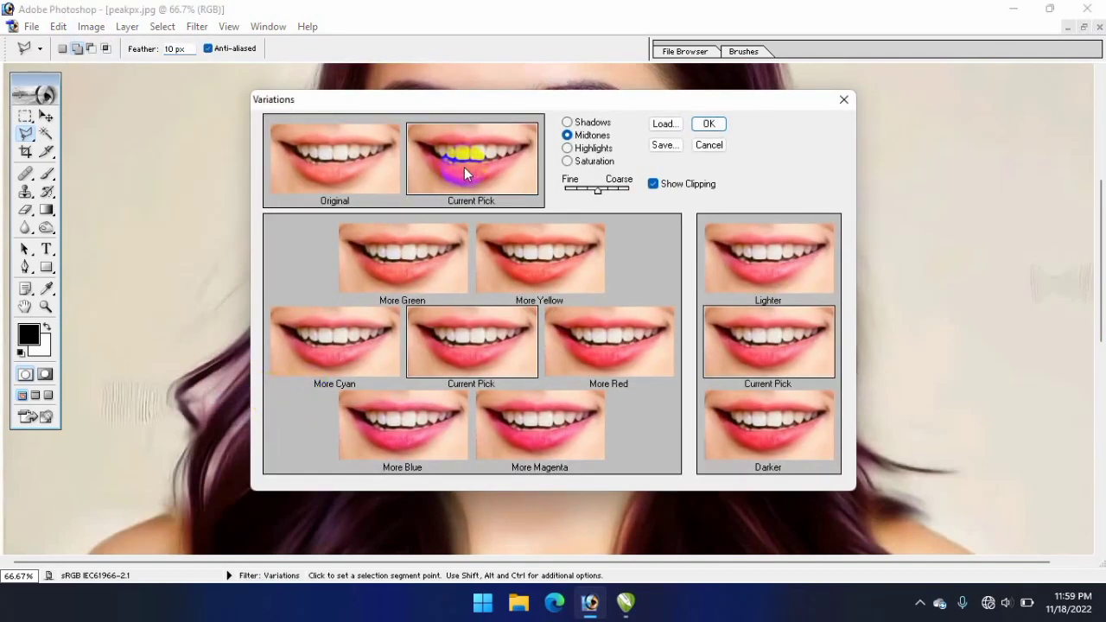
pyautogui.click(706, 126)
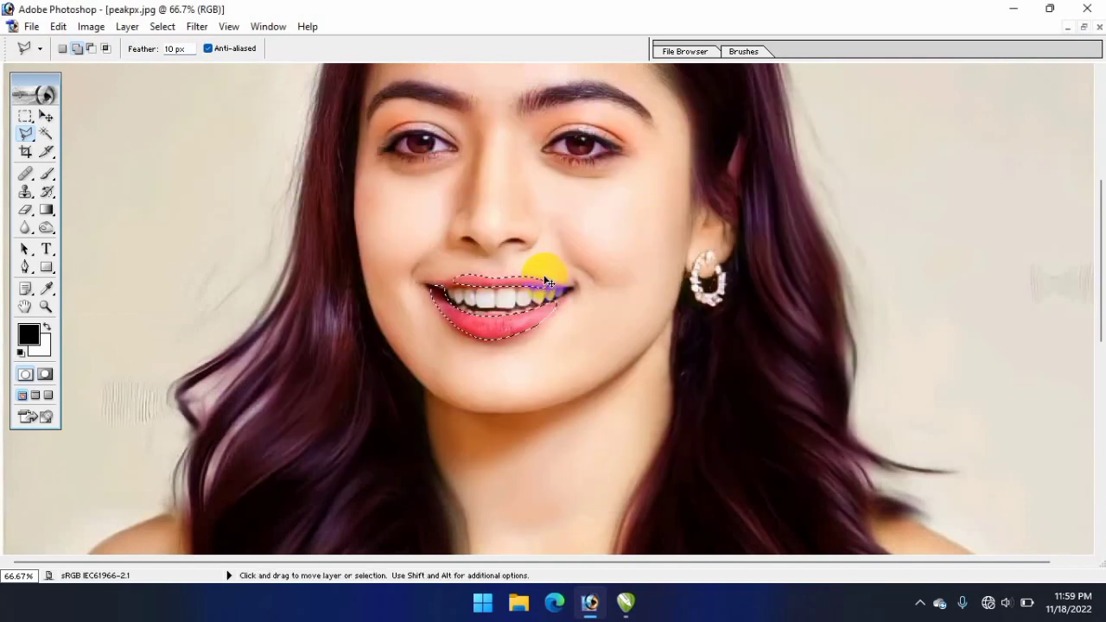
# Deselect the lips and zoom out to 33.3% to view the whole recoloured portrait.
pyautogui.hotkey('ctrl', 'd')
pyautogui.press('ctrl')
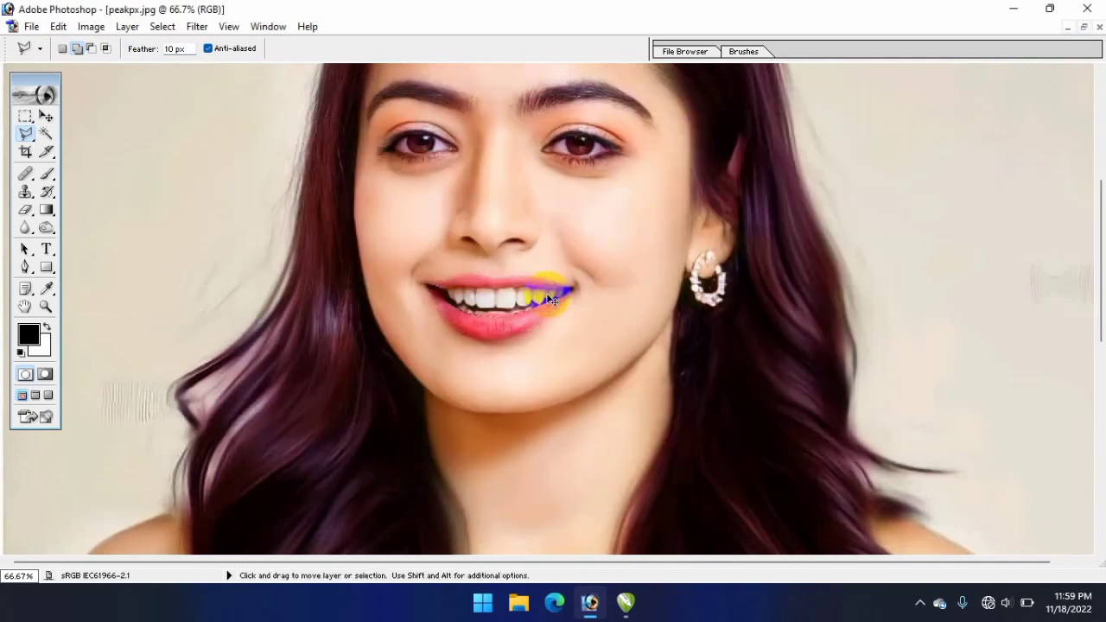
pyautogui.hotkey('ctrl', '-')
pyautogui.hotkey('ctrl', '-')
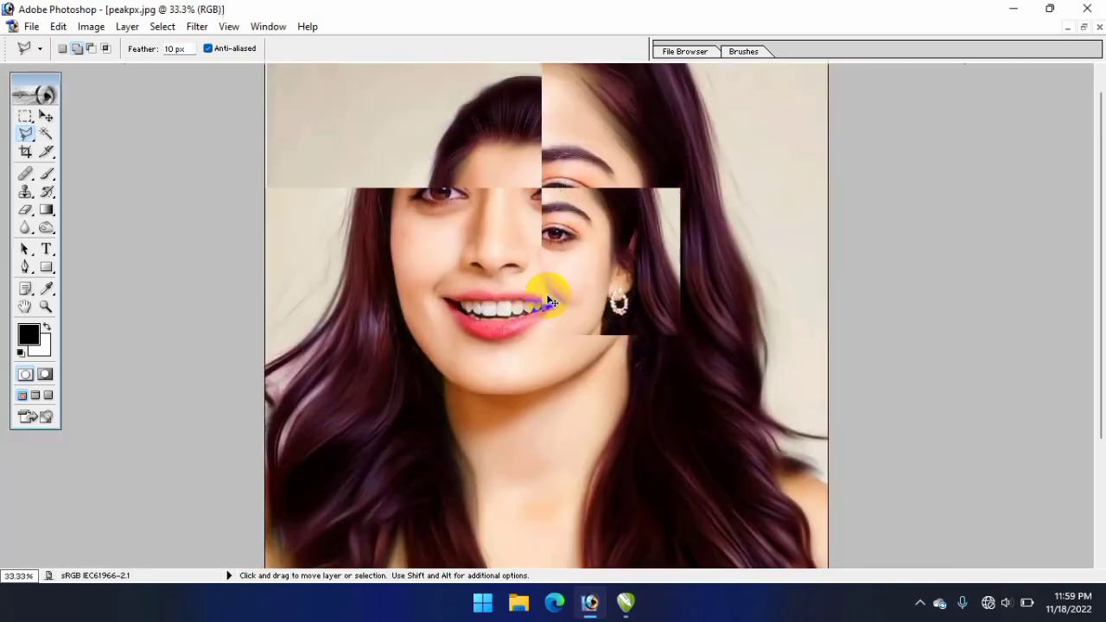
pyautogui.hotkey('ctrl', '-')
pyautogui.hotkey('ctrl', '+')
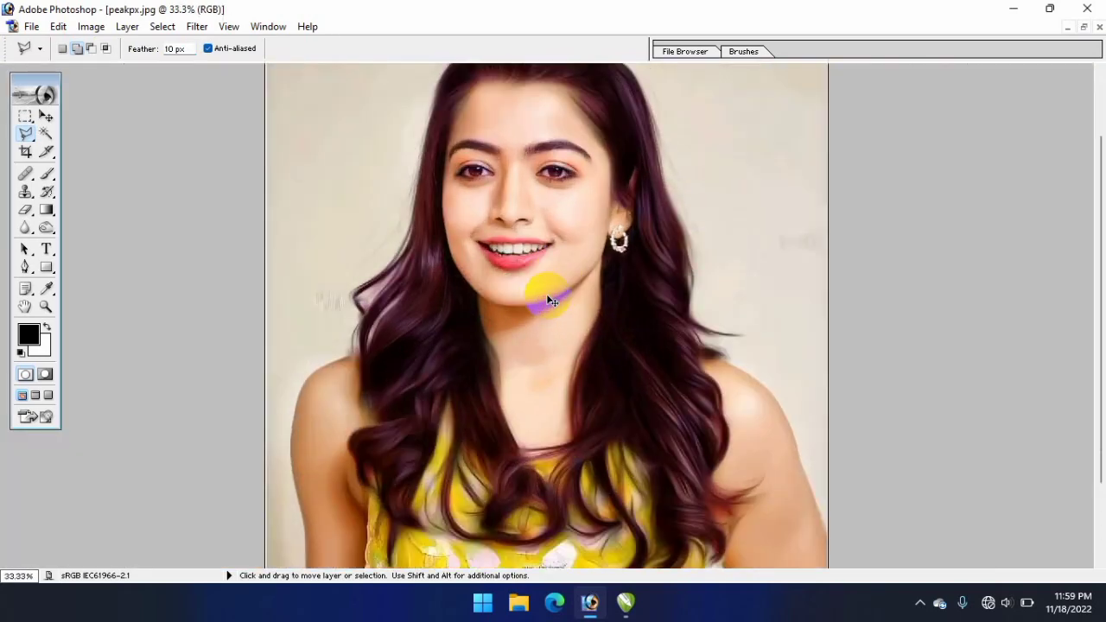
pyautogui.scroll(1, 549, 288)
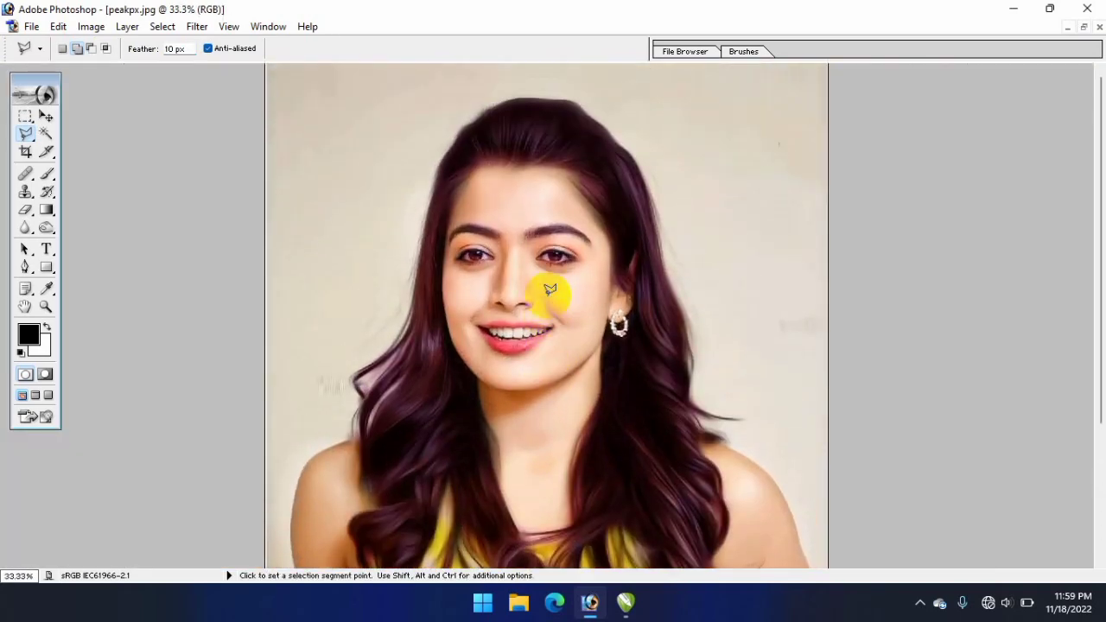